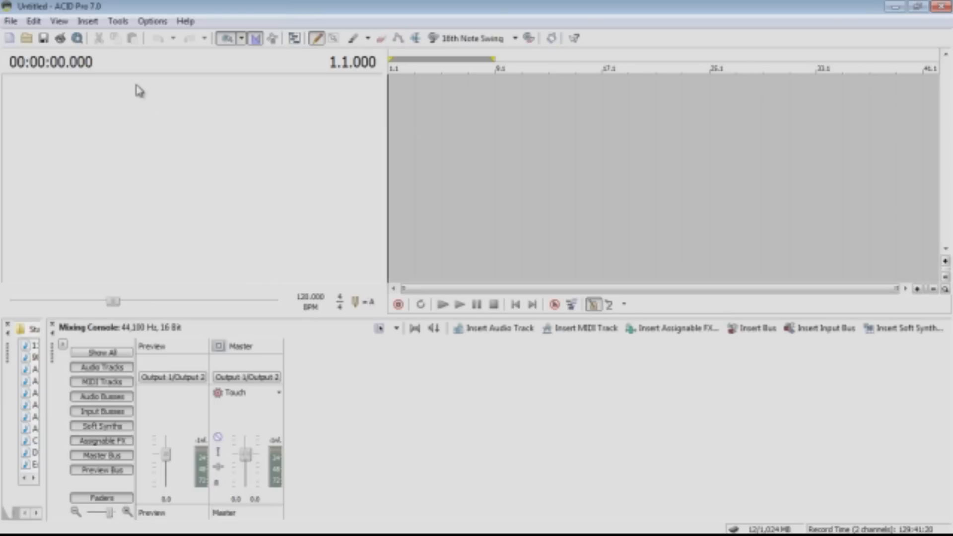
- Open the audio device preferences
left_click(153, 22)
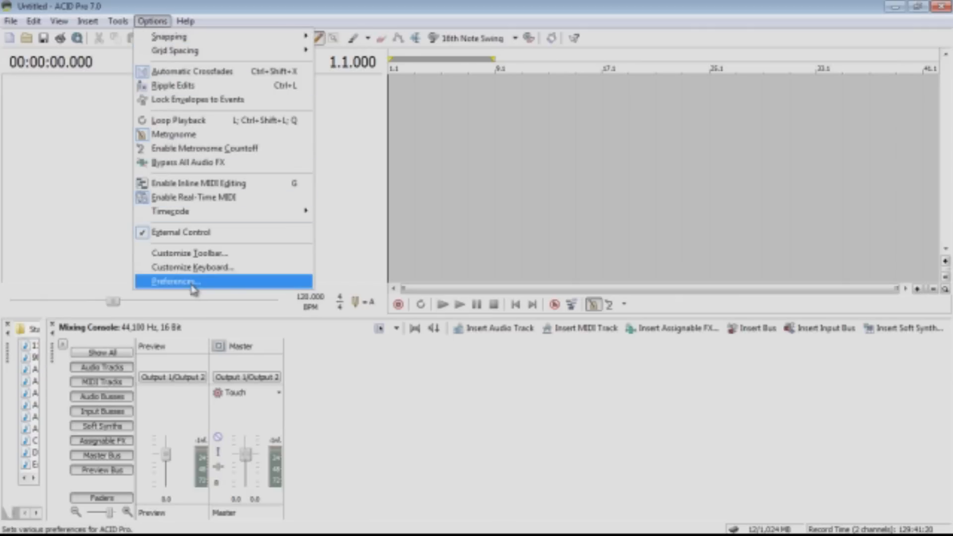
left_click(192, 281)
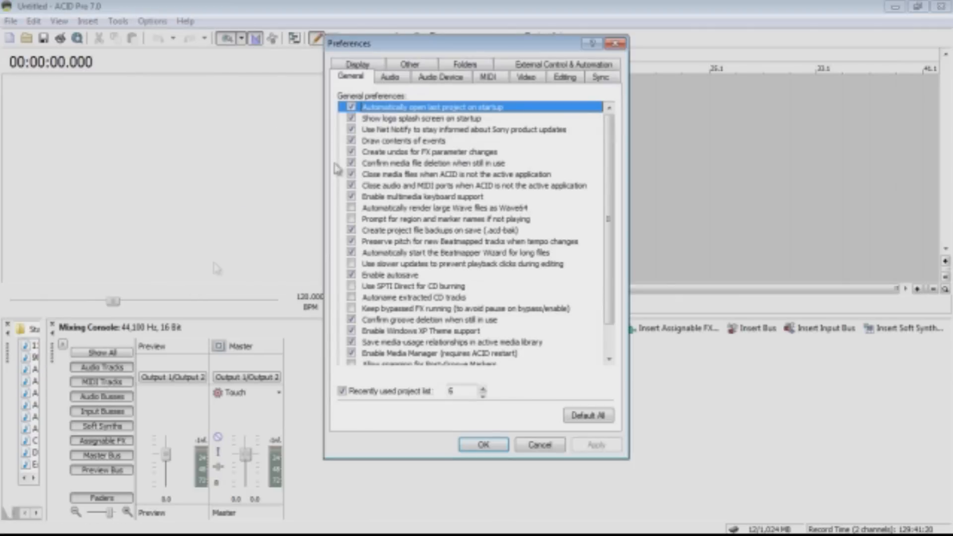
left_click(443, 78)
- Set the audio device type to Microsoft Sound Mapper and apply the change
left_click(474, 99)
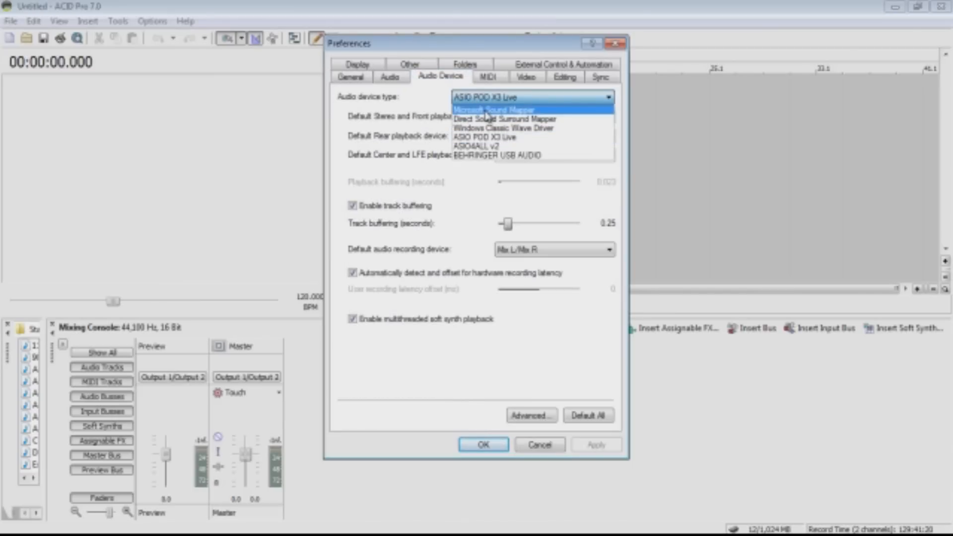
left_click(484, 110)
left_click(596, 444)
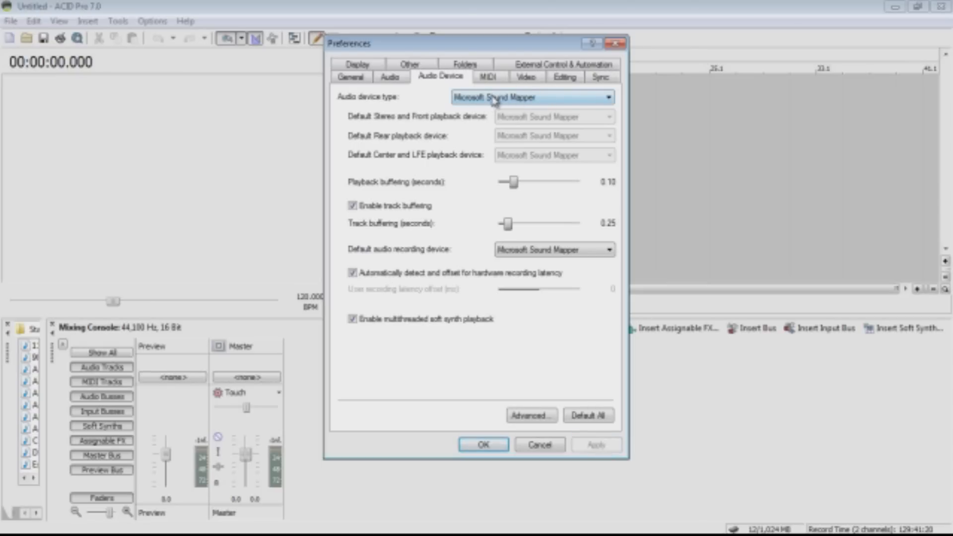
- Set the audio device type to ASIO POD X3 Live, apply it and close the preferences
left_click(496, 102)
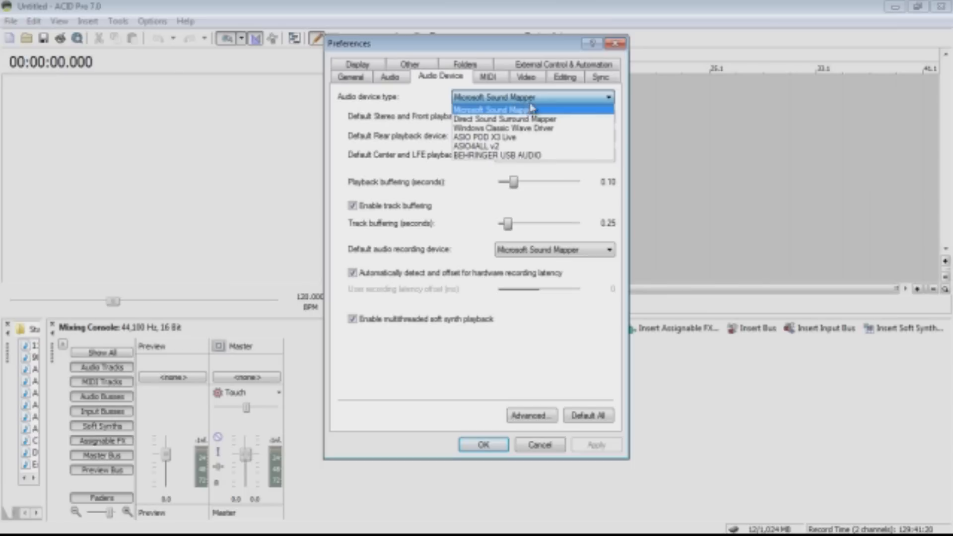
left_click(514, 139)
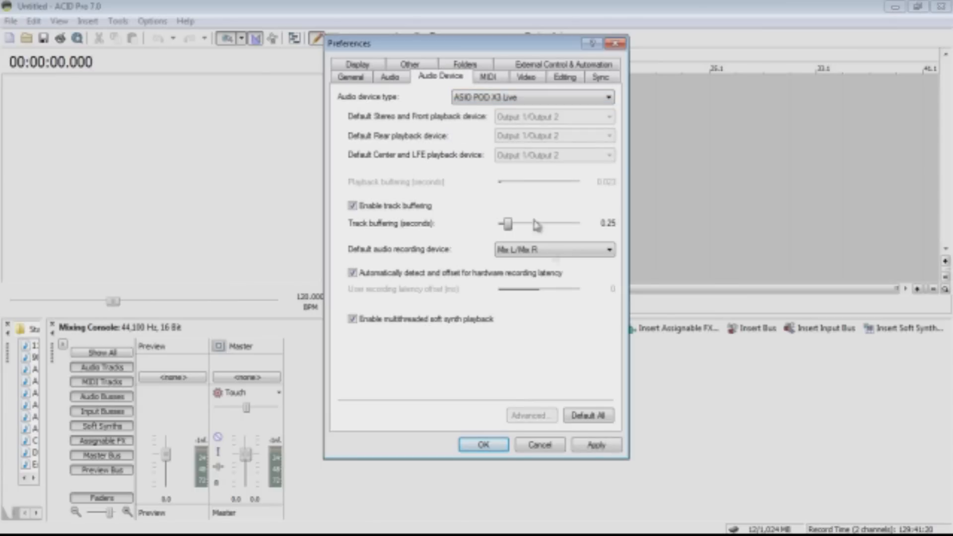
left_click(608, 450)
left_click(605, 448)
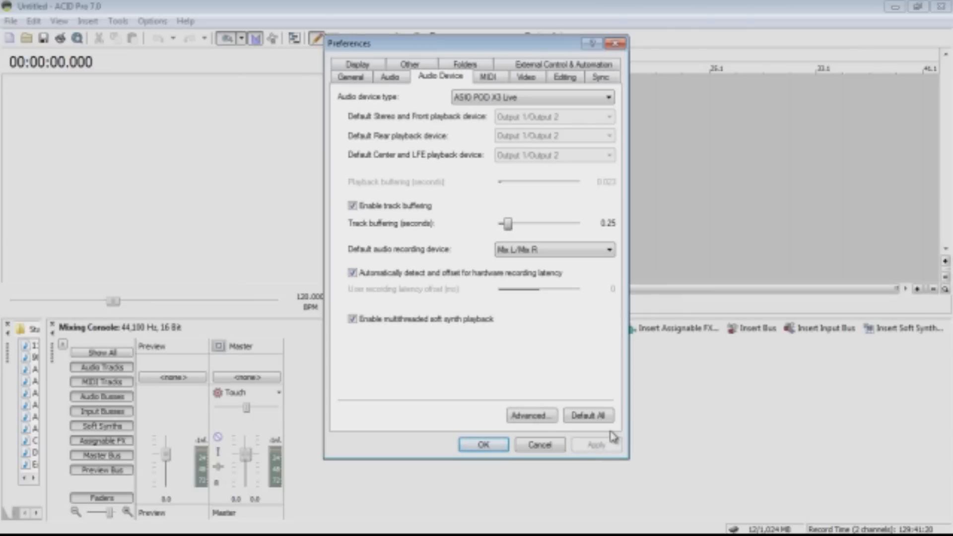
left_click(484, 445)
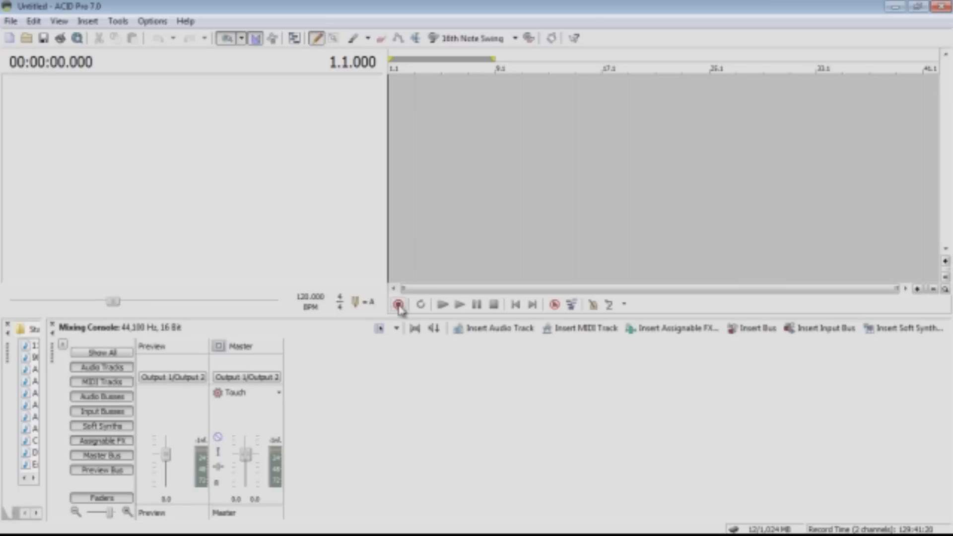
- Record a short test take of a few measures on a new audio track and delete its recorded file from the drive
left_click(398, 304)
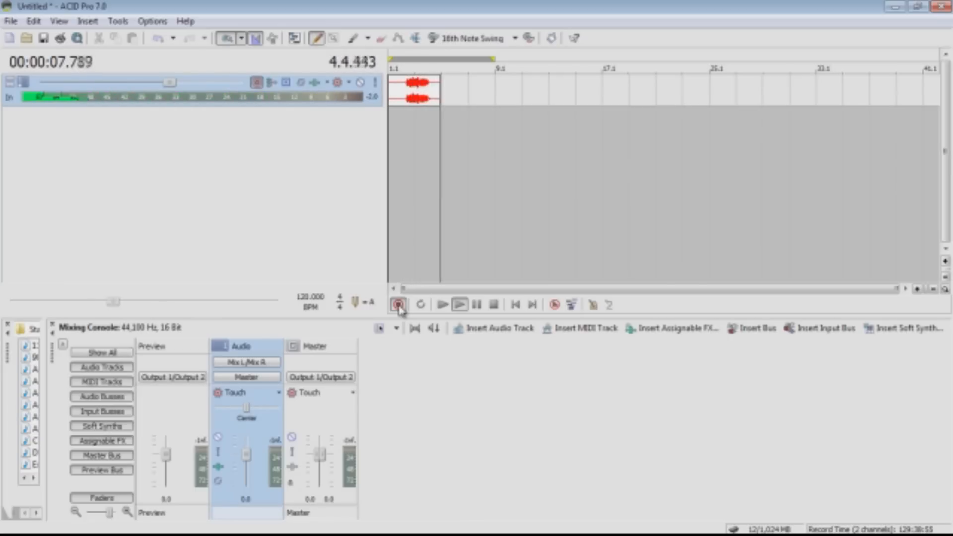
left_click(398, 305)
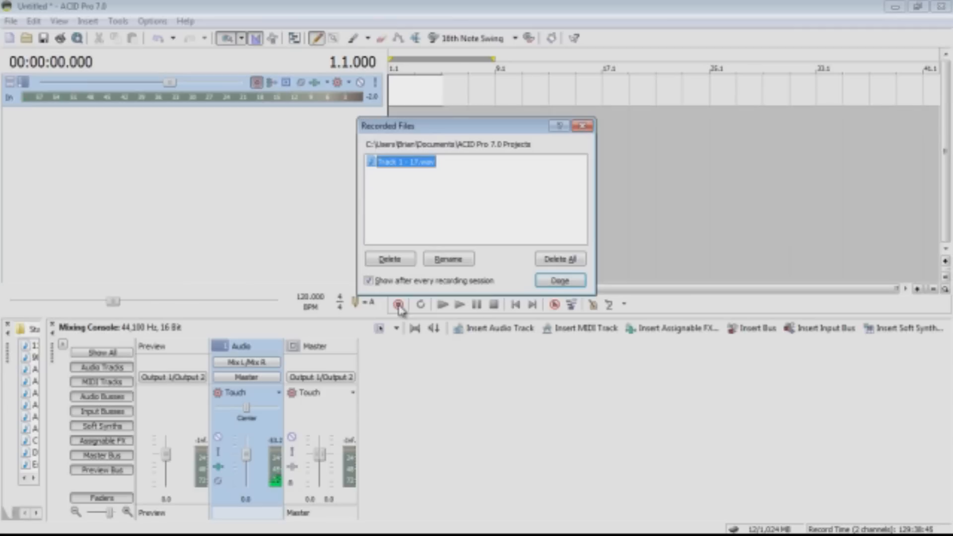
left_click(575, 259)
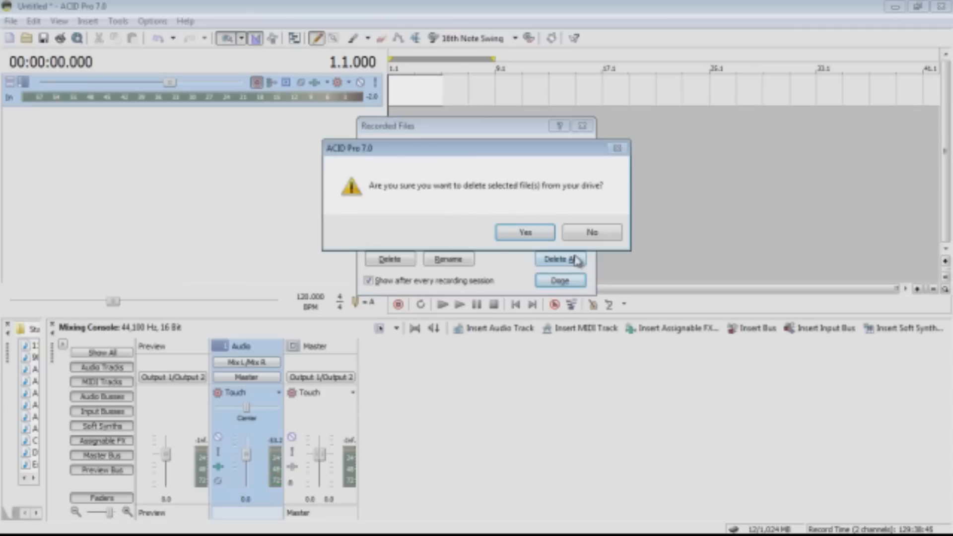
left_click(534, 236)
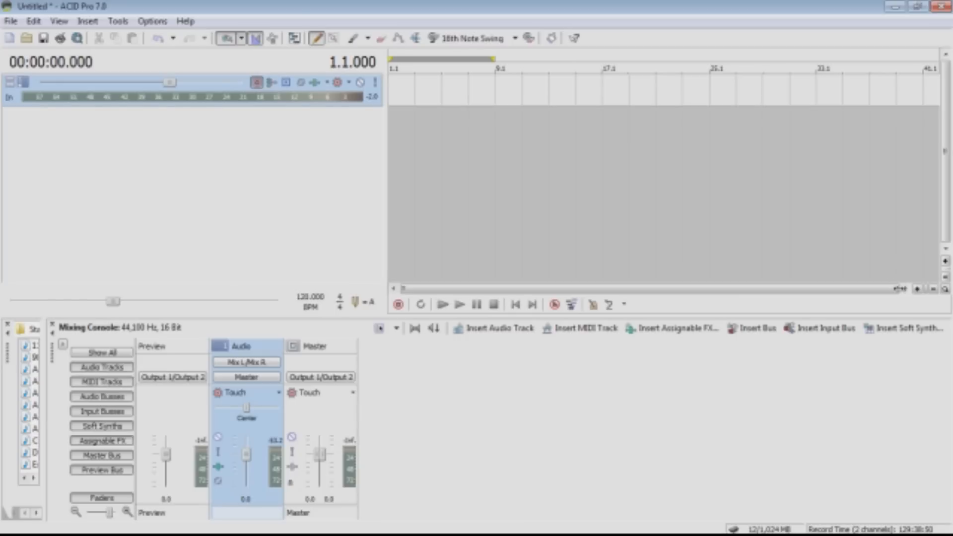
- Open the project tempo value for editing
left_click_drag(899, 288, 521, 272)
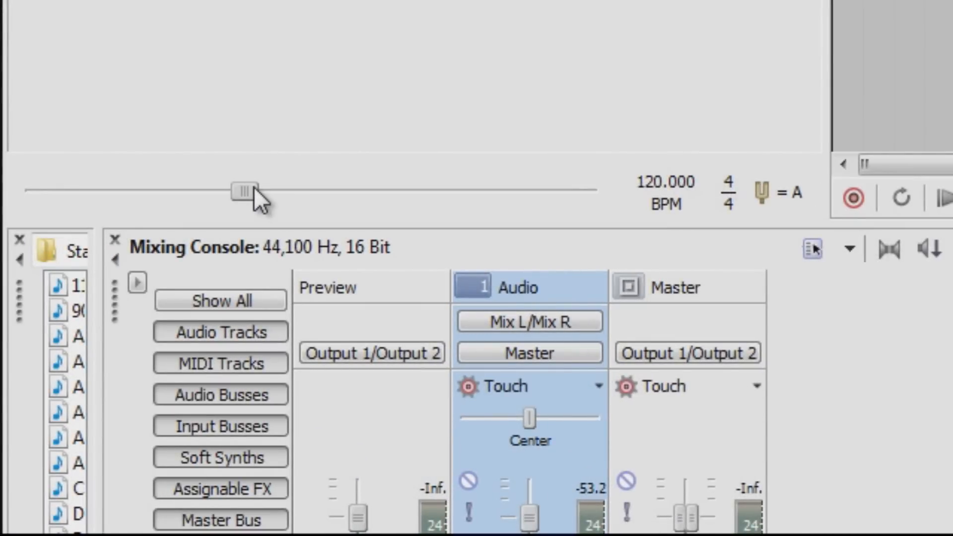
double_click(662, 181)
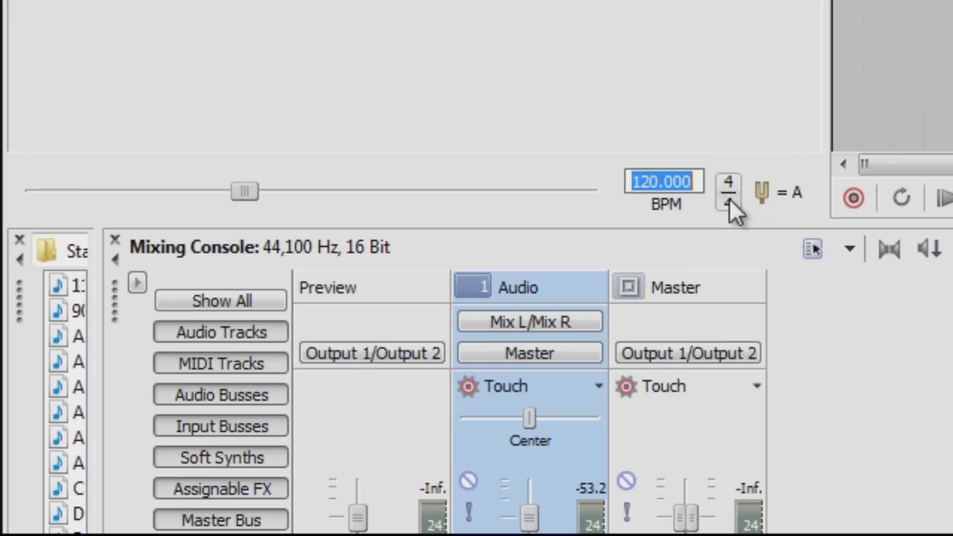
left_click(554, 194)
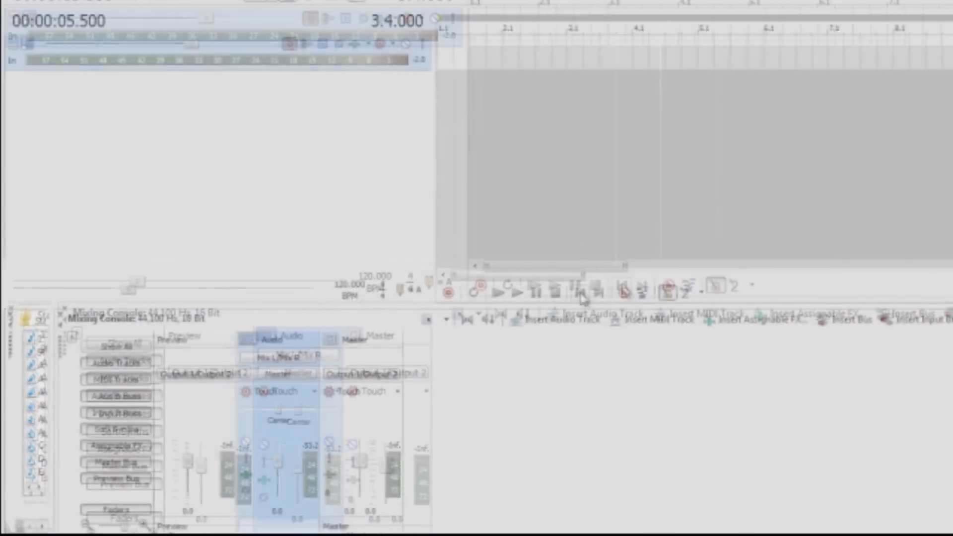
- Record a take of about 23 seconds from the project start on the first audio track with the metronome on, keeping the file
left_click(517, 306)
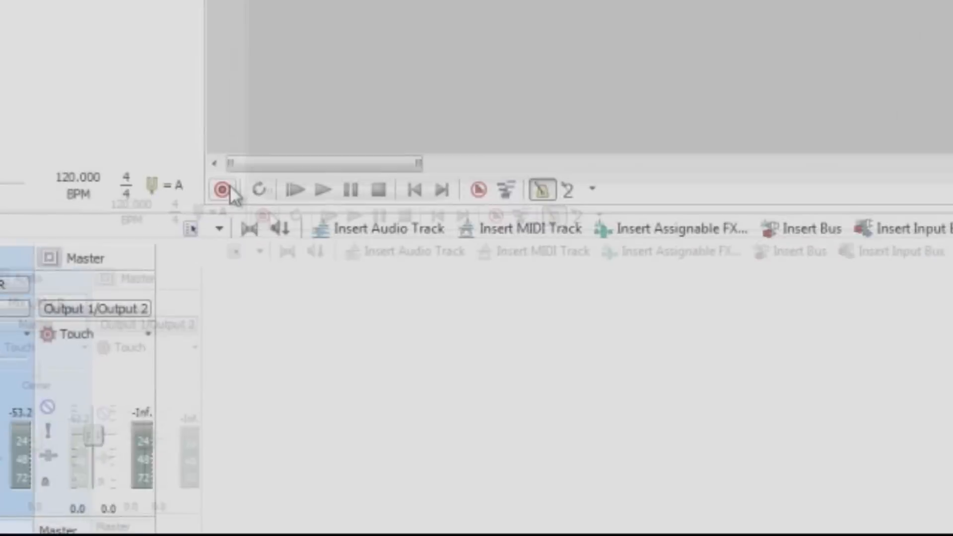
key("space")
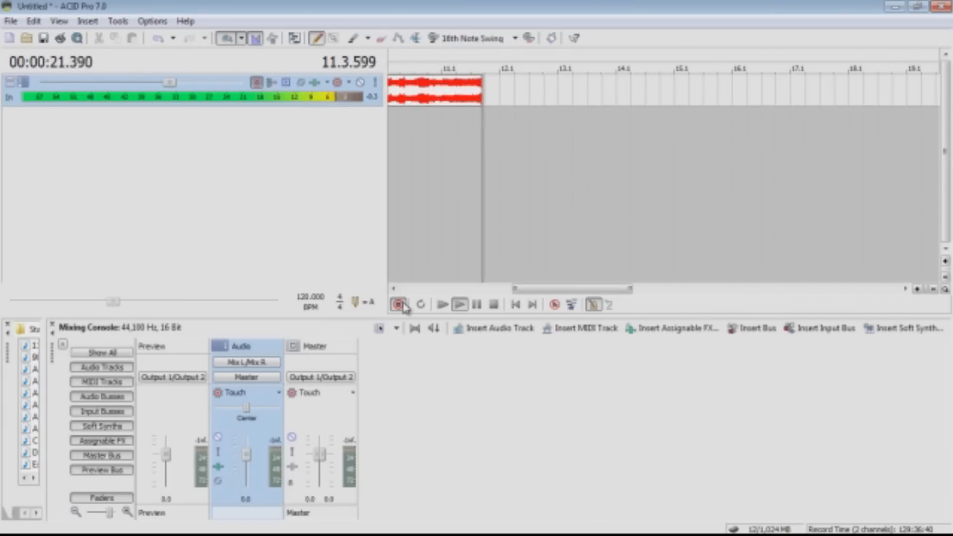
left_click(403, 304)
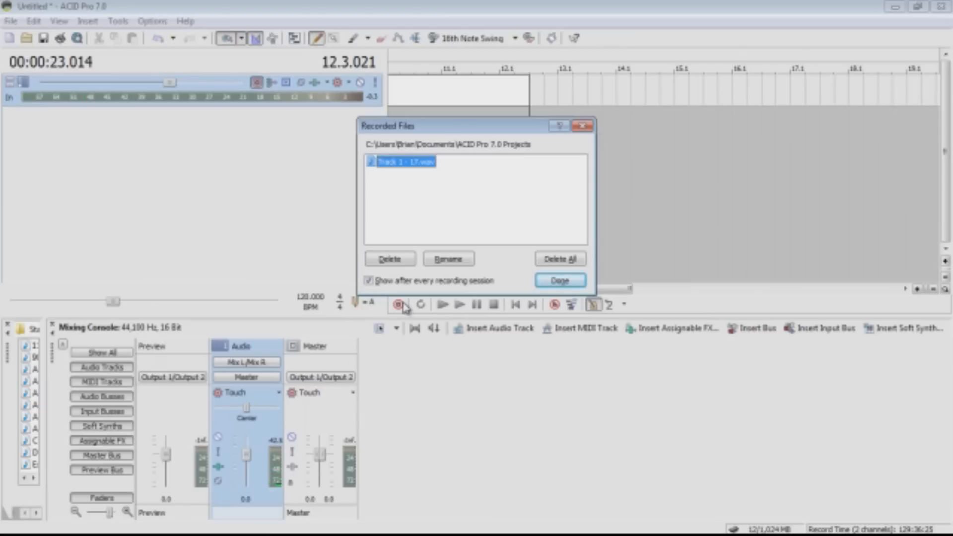
key("Return")
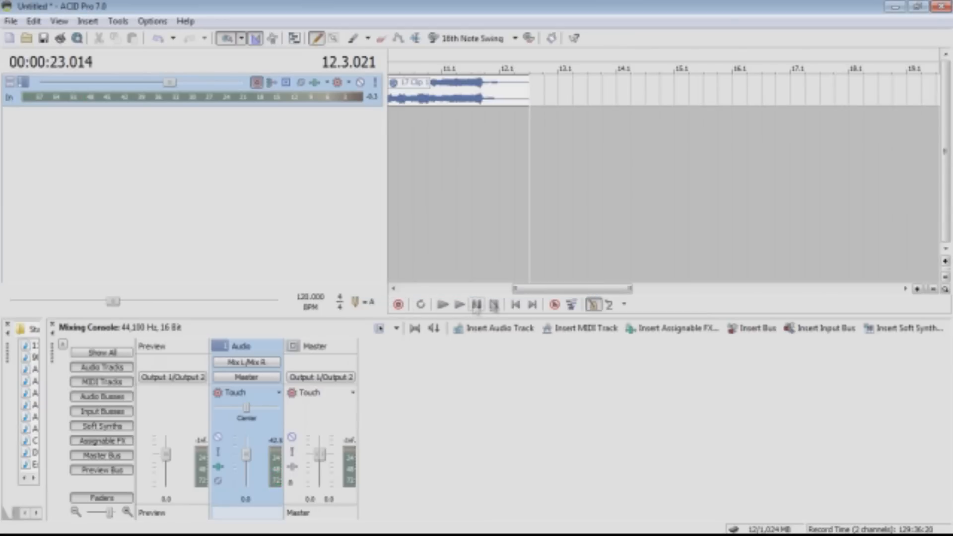
- Inspect the full waveform of the recorded clip and place the cursor at 3.1.000
left_click_drag(514, 289, 380, 282)
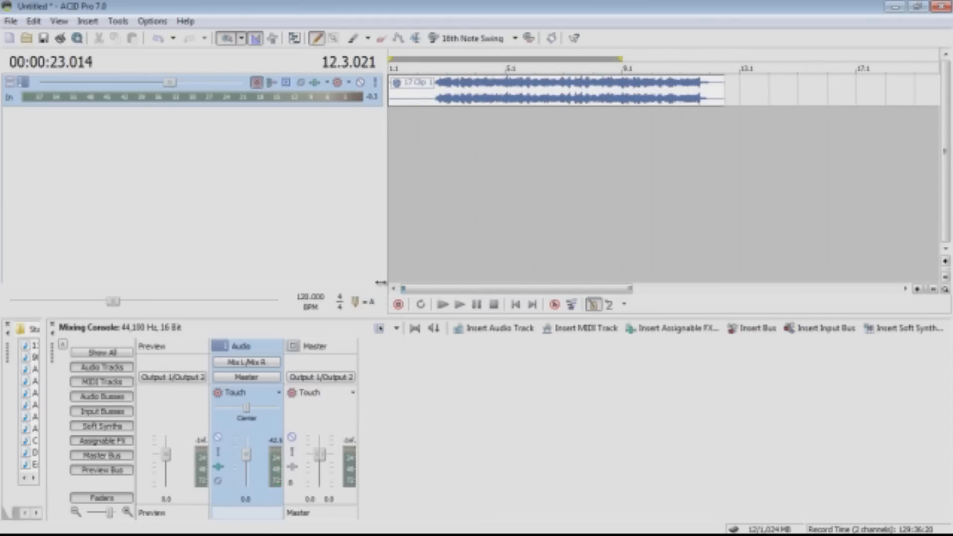
left_click(432, 153)
left_click(449, 161)
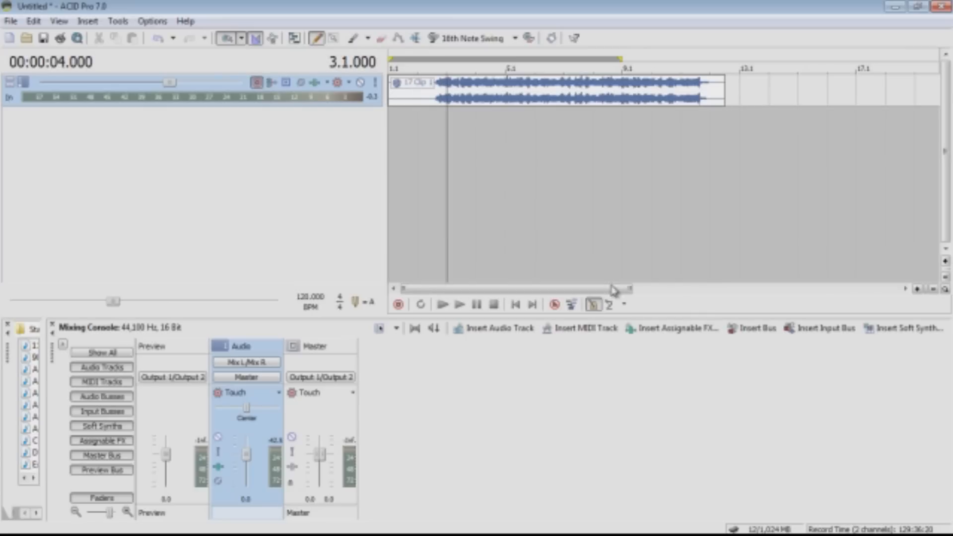
left_click_drag(632, 289, 623, 318)
left_click_drag(596, 289, 571, 289)
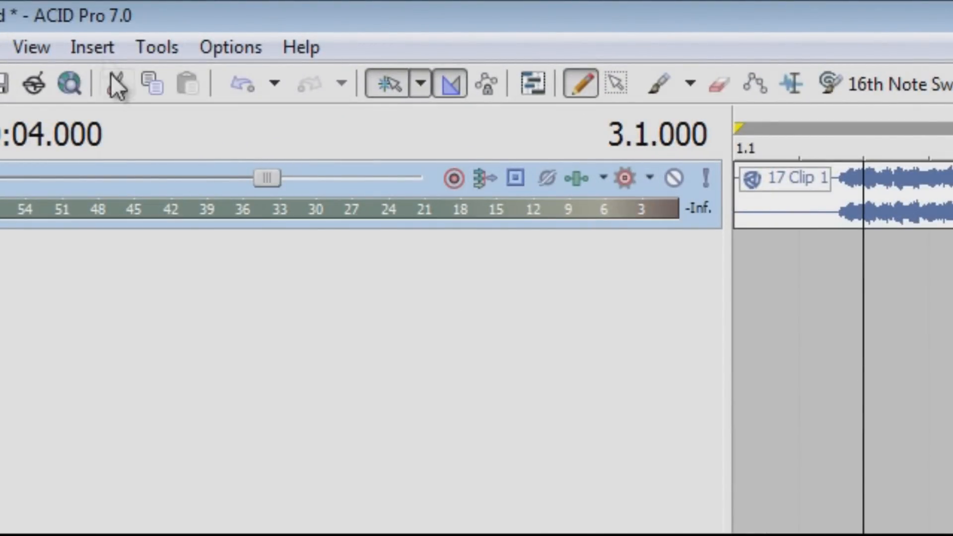
- Insert a second audio track and arm it for recording
left_click(96, 42)
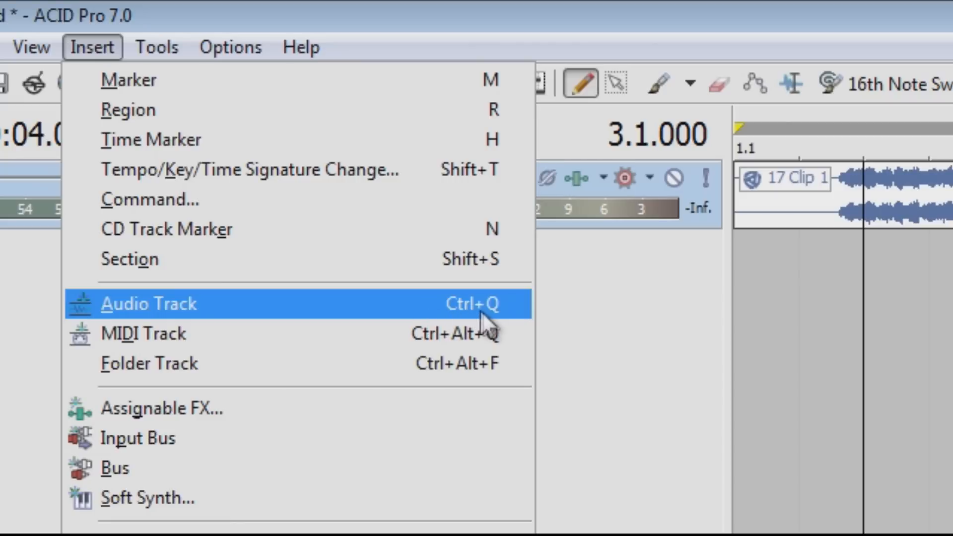
left_click(395, 304)
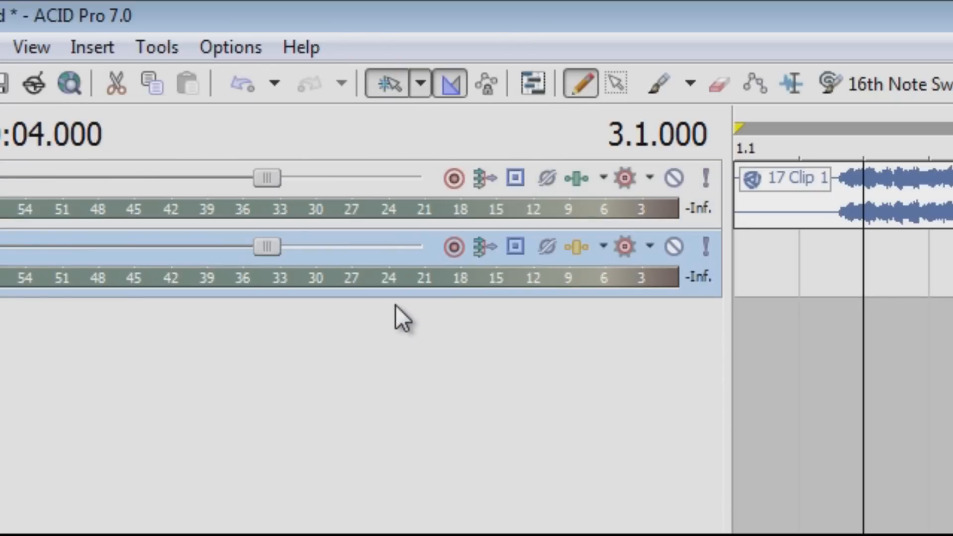
left_click(453, 247)
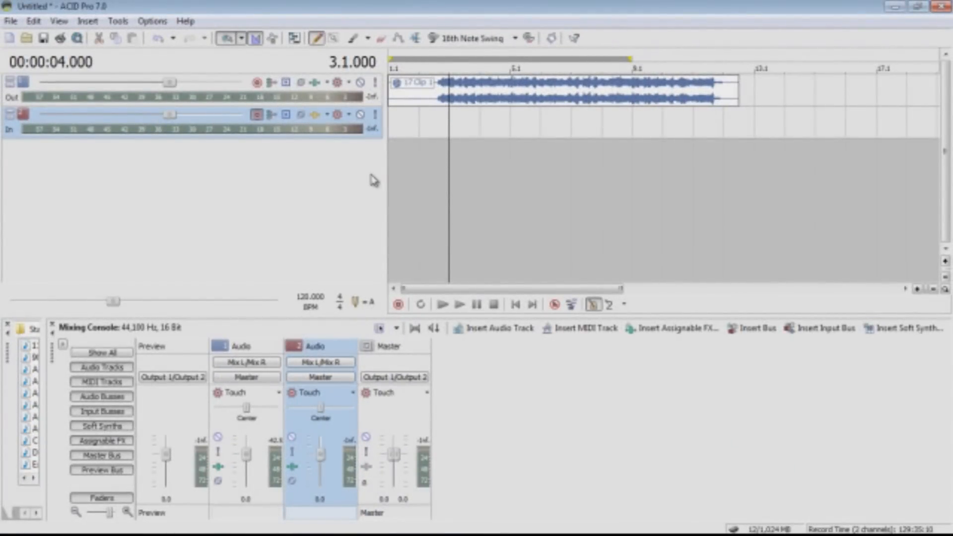
- Record a second take of about 23 seconds from the project start on the second audio track, keeping the recorded file
left_click(515, 305)
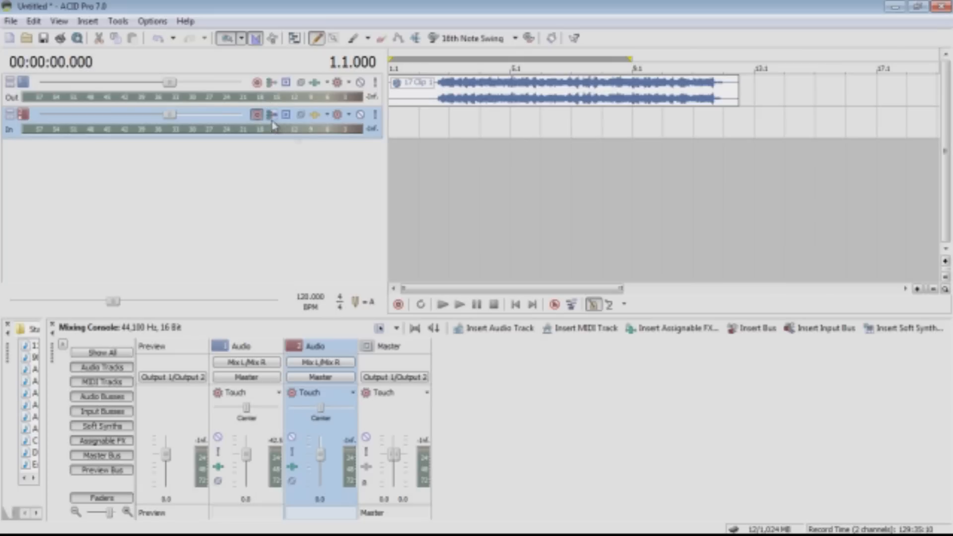
left_click(399, 305)
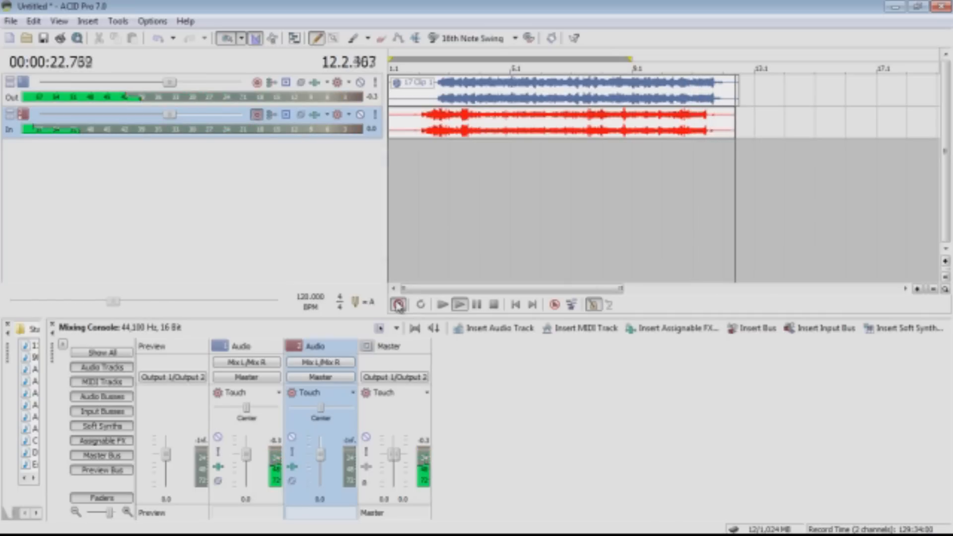
left_click(399, 305)
key("Return")
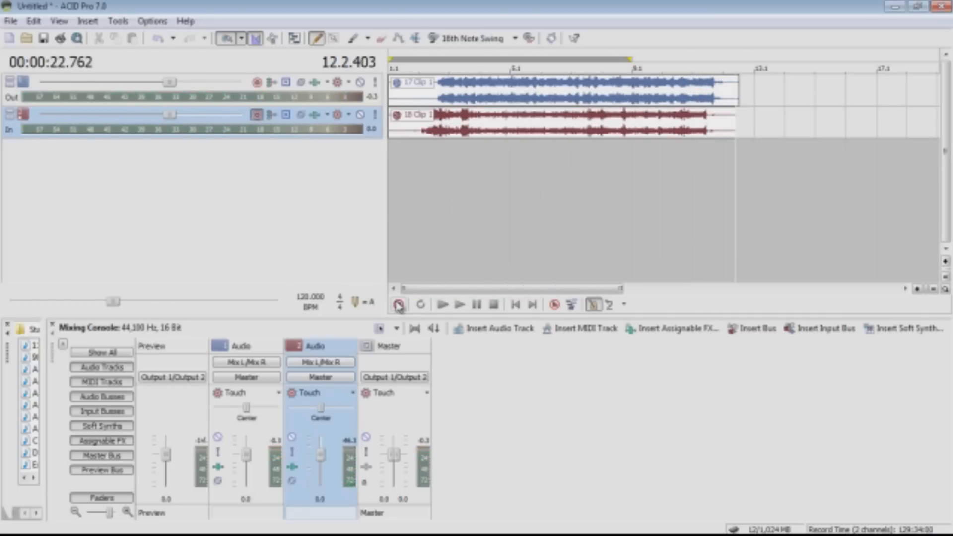
- Compare the beginnings of the two recorded clips up close and play both tracks back together
left_click_drag(624, 289, 447, 271)
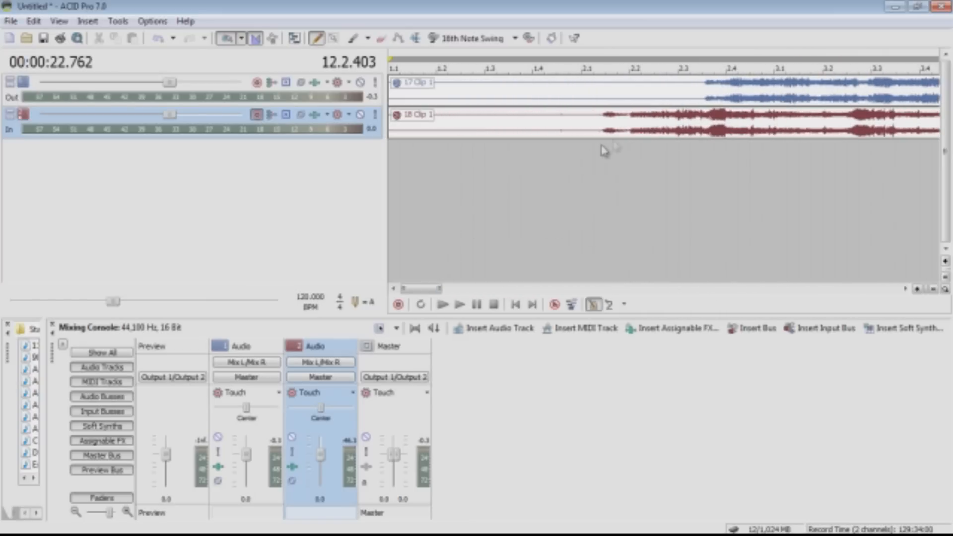
left_click(520, 209)
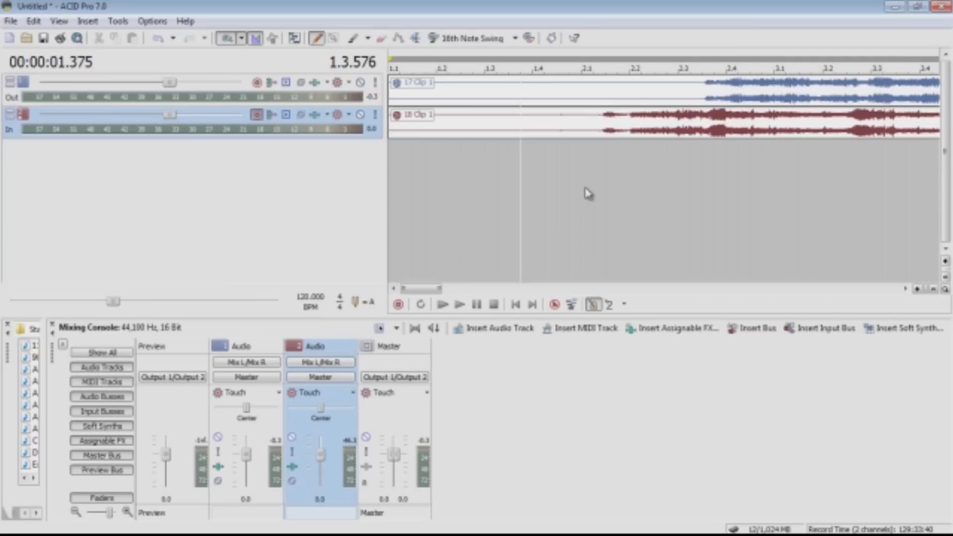
left_click(605, 191)
left_click(532, 207)
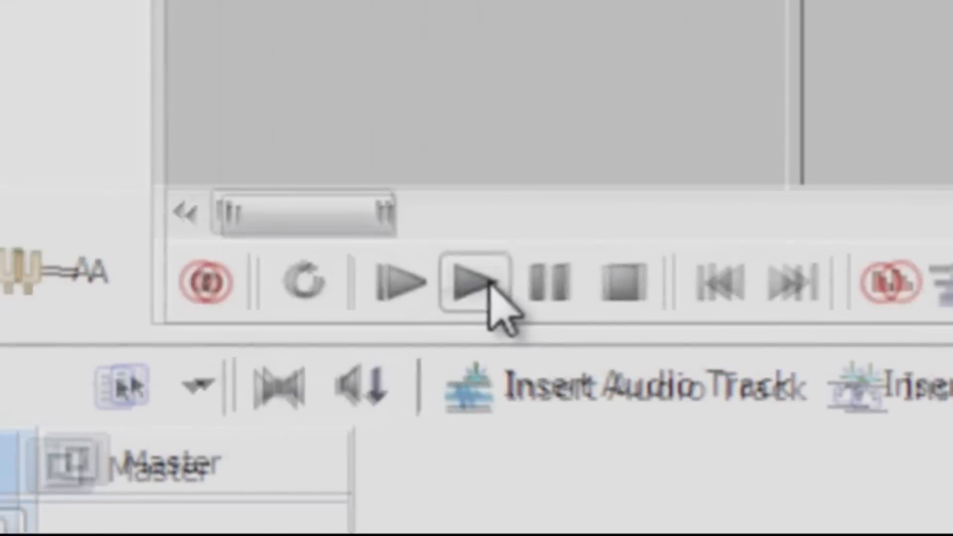
left_click(488, 281)
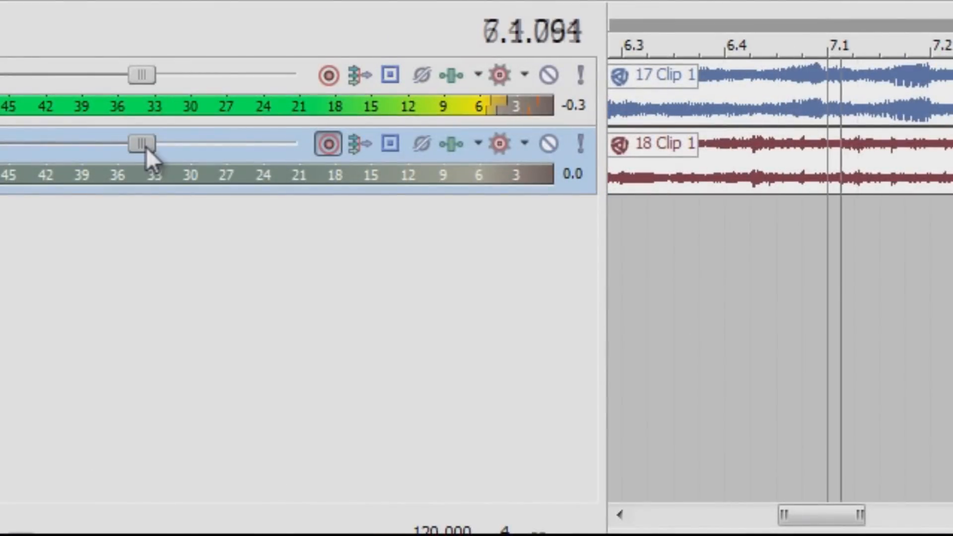
- Raise the second audio track's volume to 2.0 dB during playback
left_click_drag(146, 146, 183, 142)
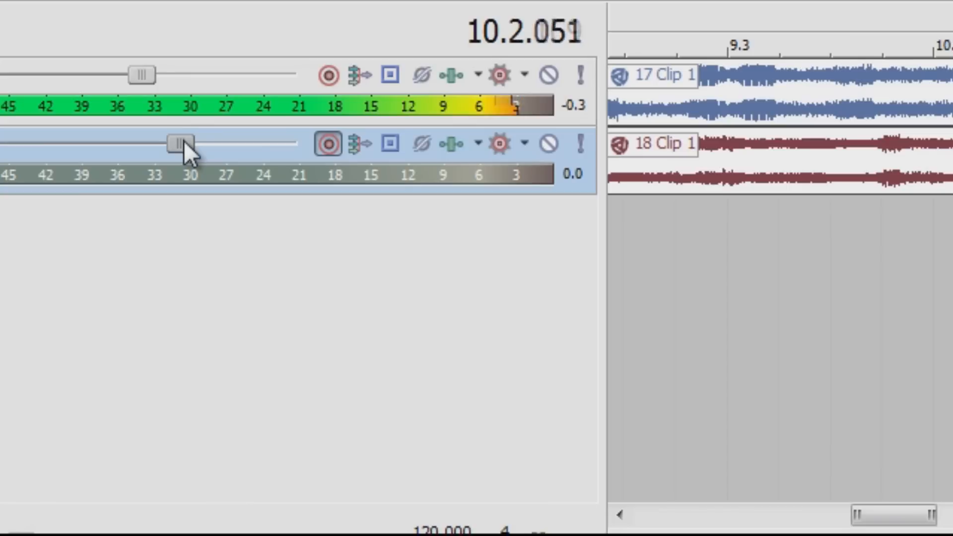
left_click_drag(184, 142, 198, 145)
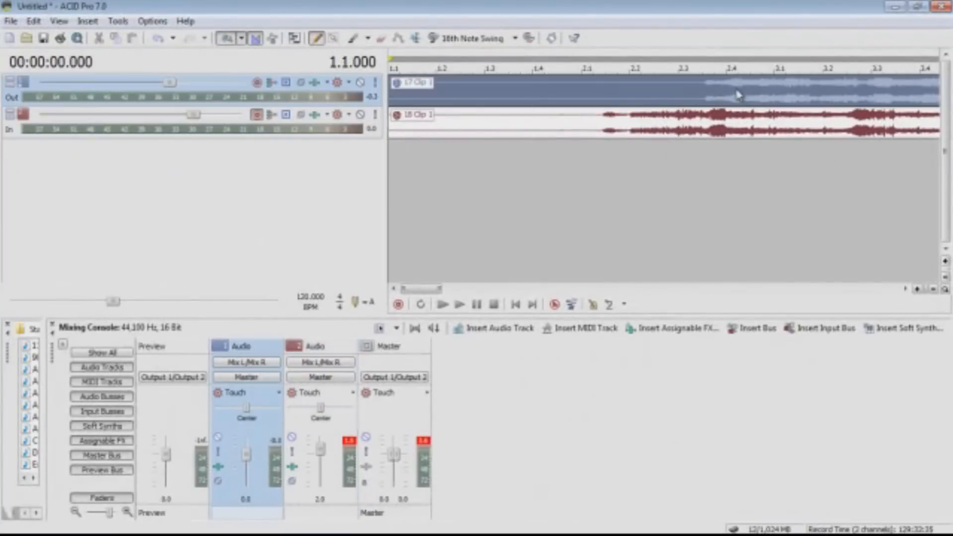
left_click_drag(439, 287, 576, 287)
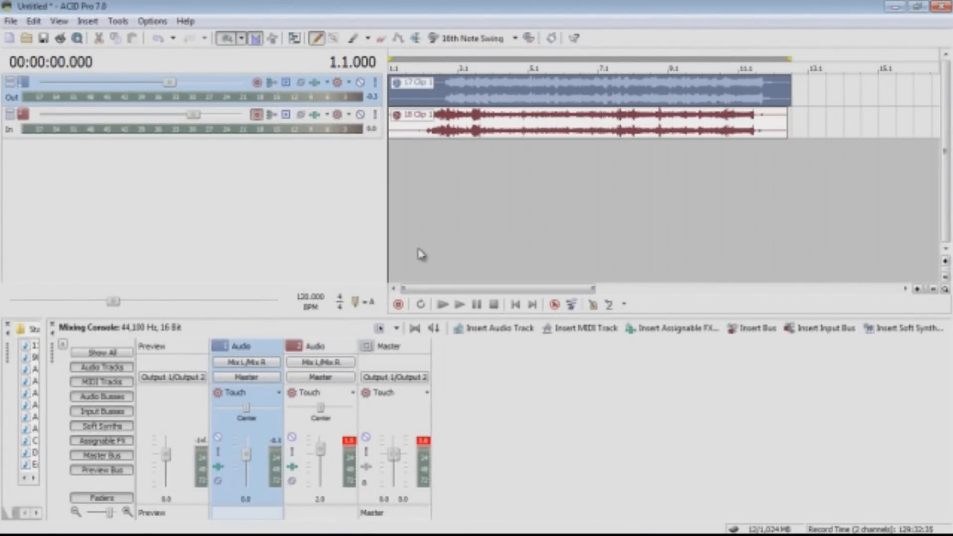
- Enable looped playback and fit the loop region to the full length of the first track's clip
left_click(421, 307)
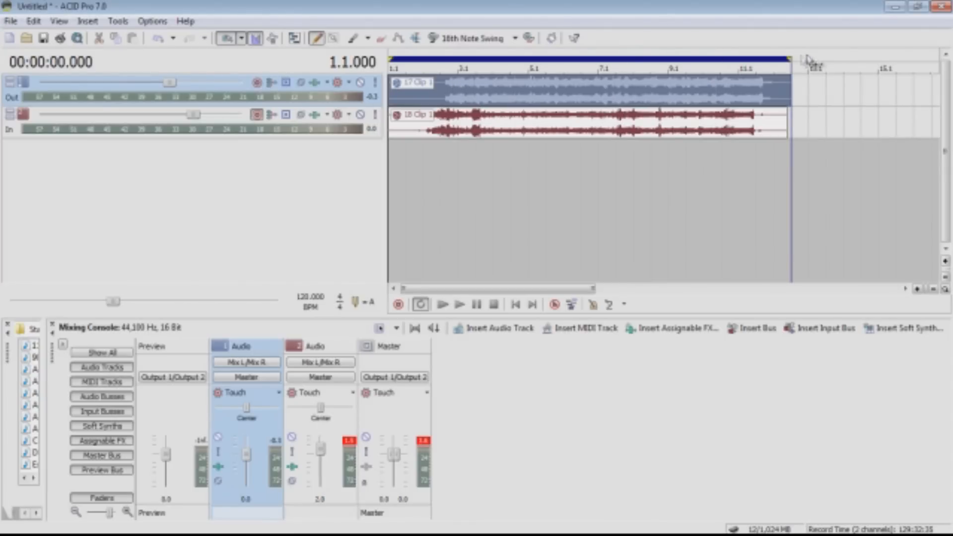
left_click_drag(791, 58, 474, 59)
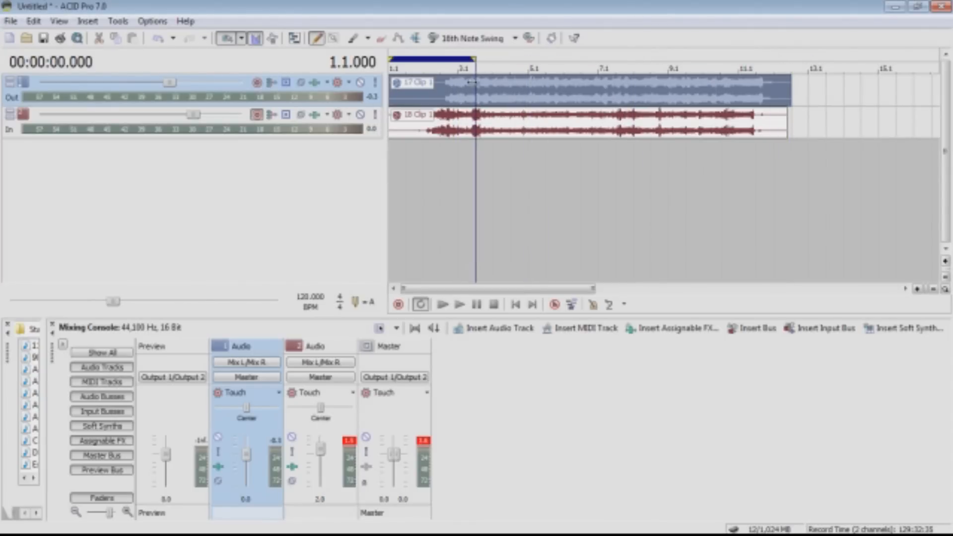
double_click(516, 93)
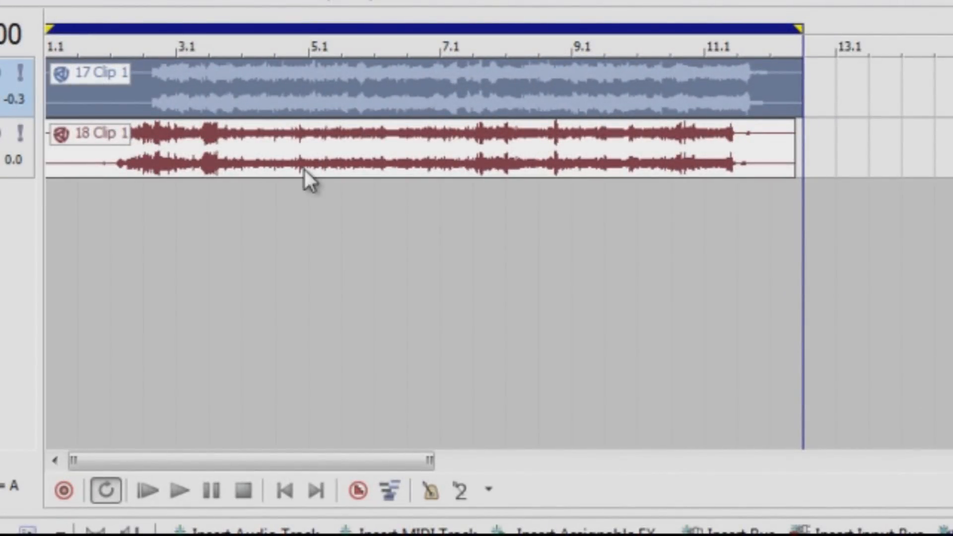
- Play from near the end of the loop region at 12.1 through its wrap back to the start
left_click(780, 187)
key("space")
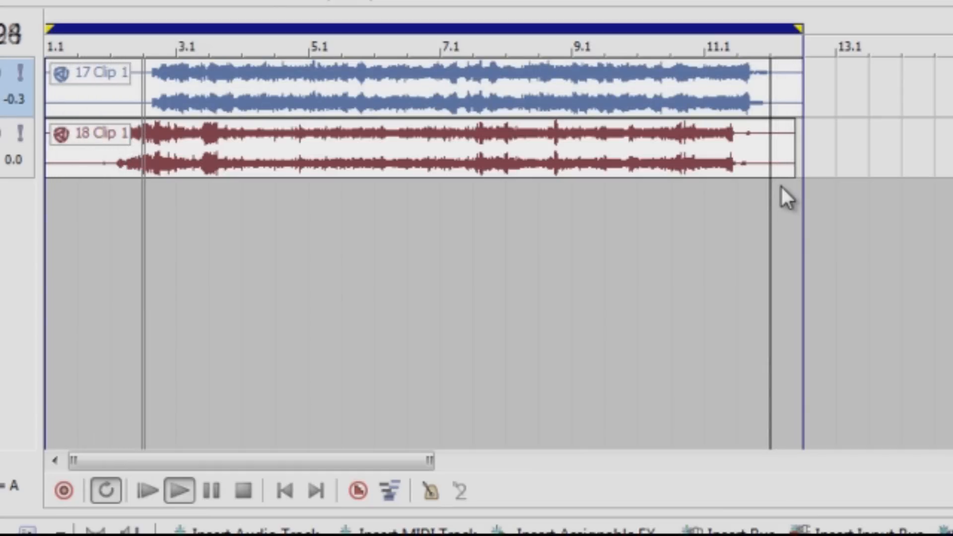
key("space")
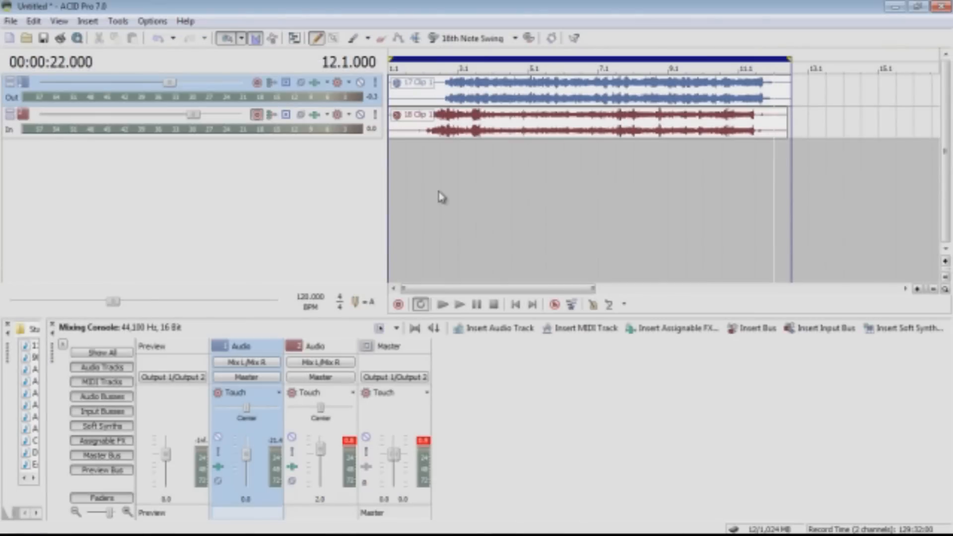
- Split the second track's clip at 2.1.000 and delete the piece before the split
left_click(424, 133)
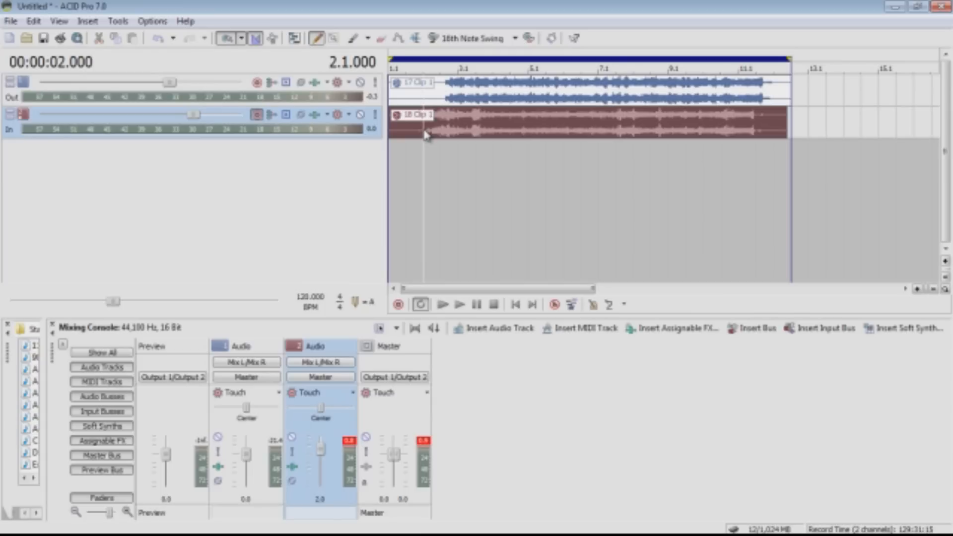
key("s")
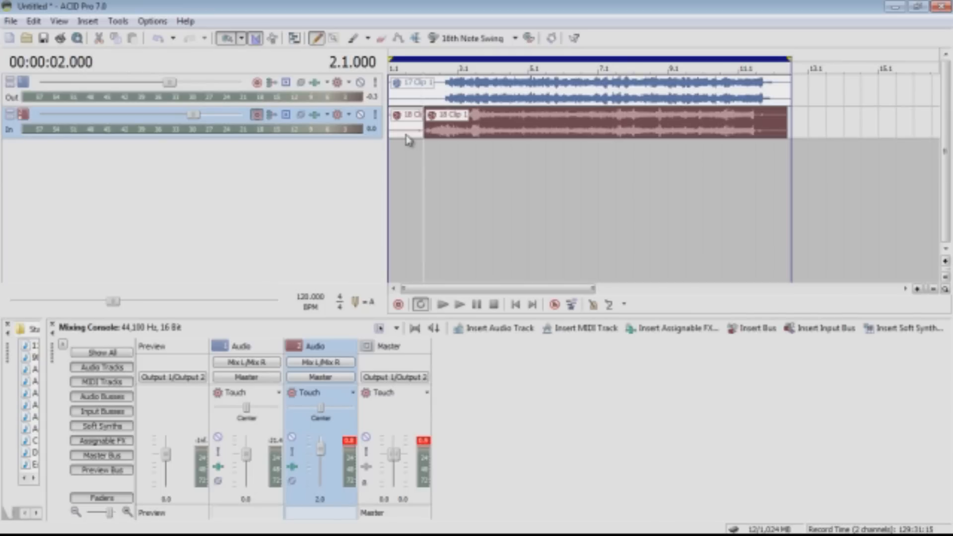
left_click(405, 137)
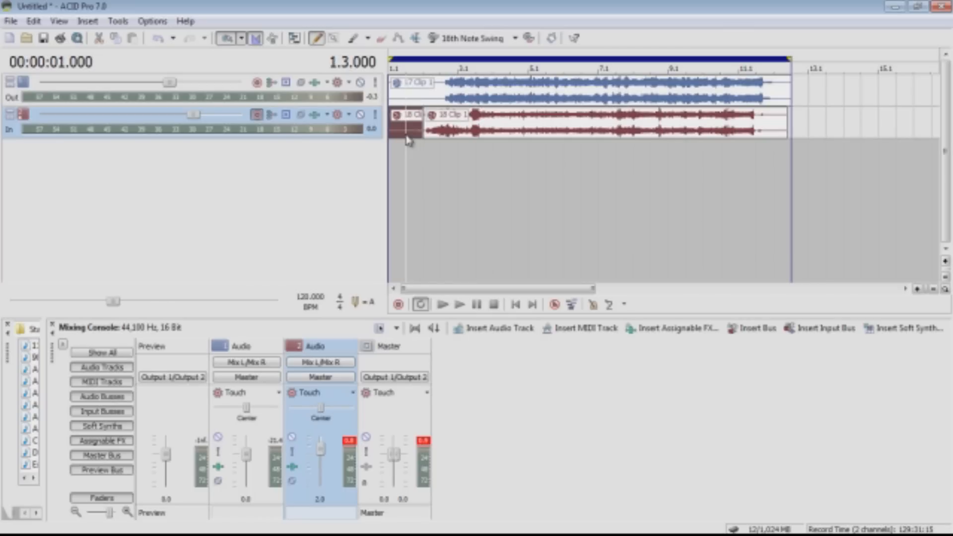
left_click(436, 127)
left_click(416, 128)
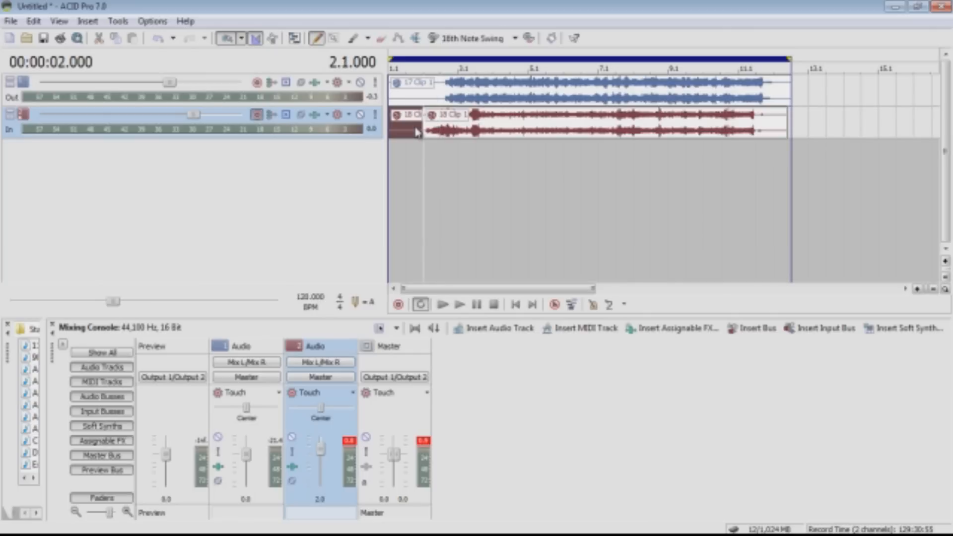
key("Delete")
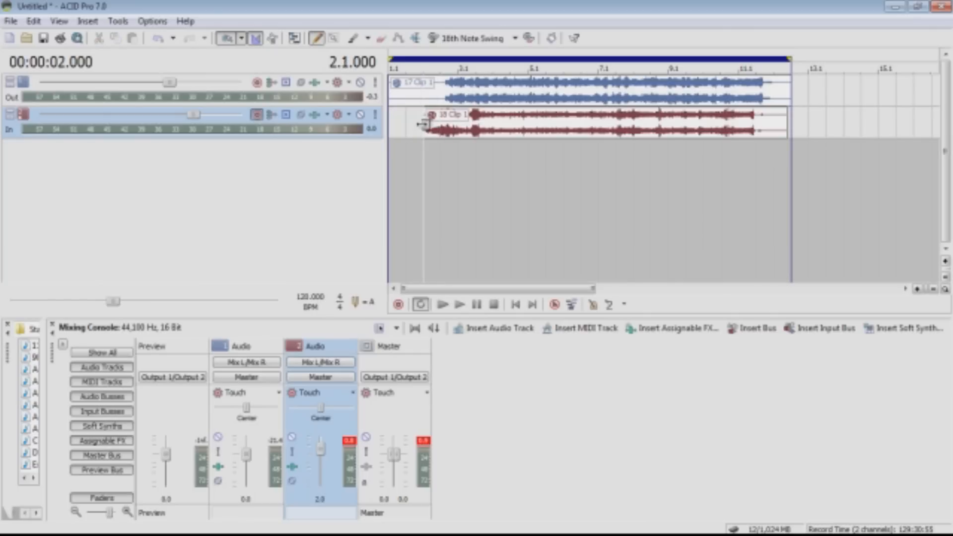
- Examine the beginning of the second track's trimmed clip up close and play it from several points between 2.1 and 2.4
left_click(426, 133)
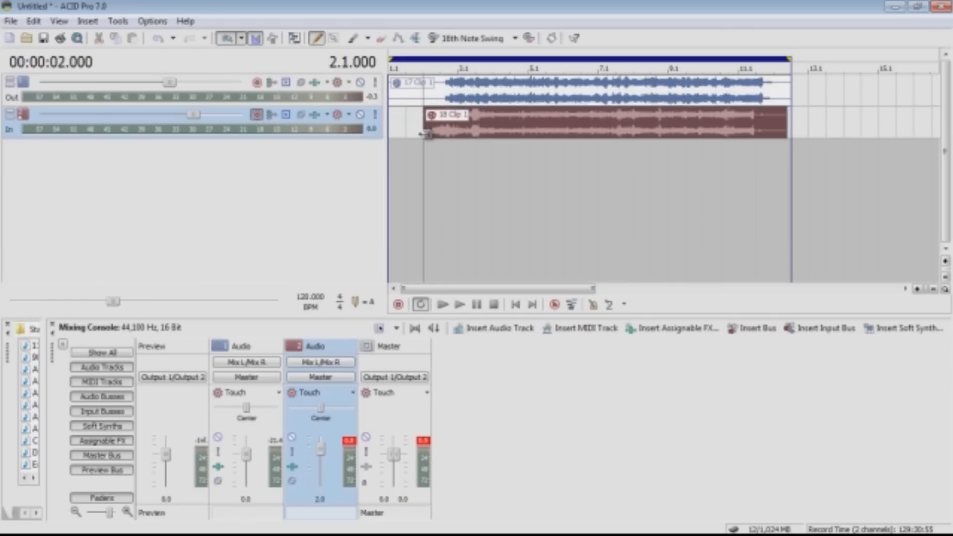
scroll(424, 135, "up", 6)
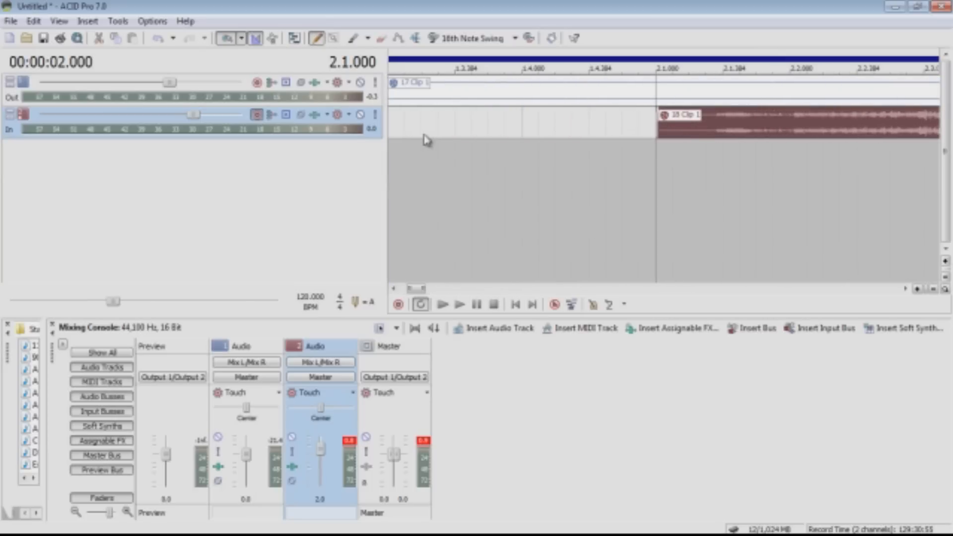
scroll(424, 135, "down", 3)
scroll(424, 135, "up", 5)
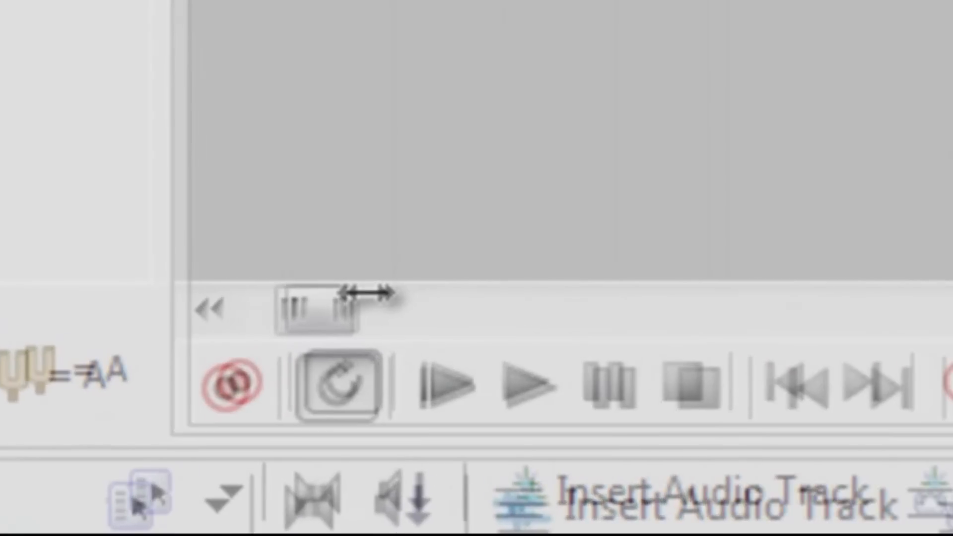
left_click_drag(366, 293, 416, 315)
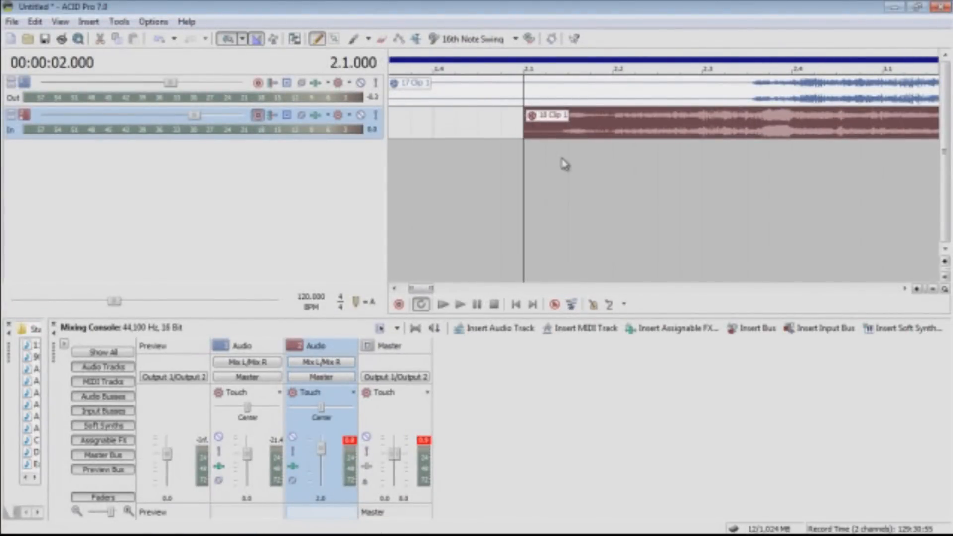
left_click(557, 161)
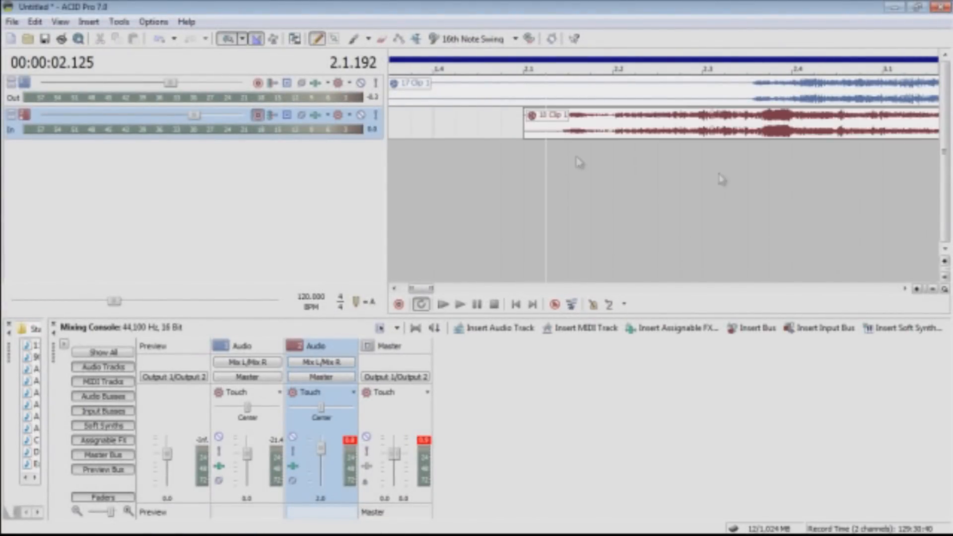
left_click(748, 164)
key("space")
left_click(630, 155)
key("space")
key("space")
left_click(594, 149)
key("space")
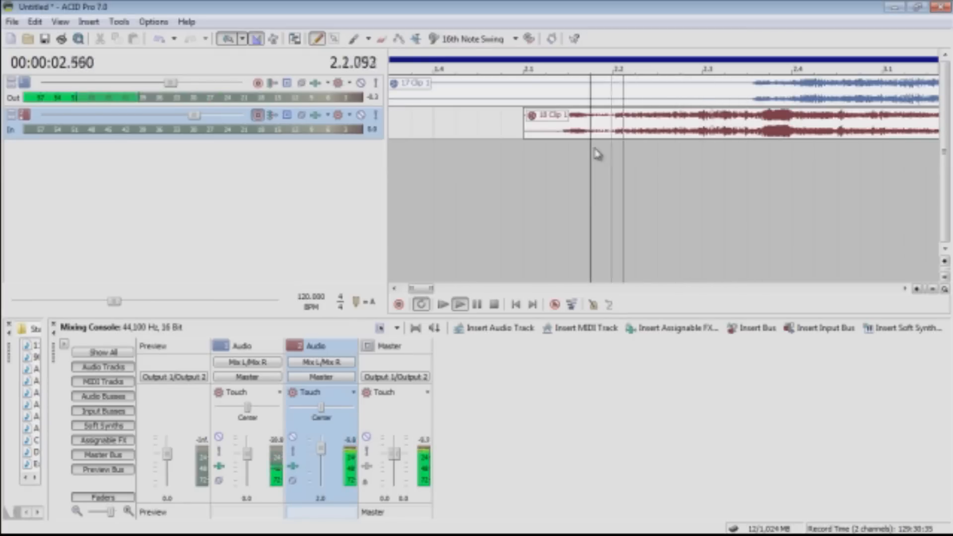
key("space")
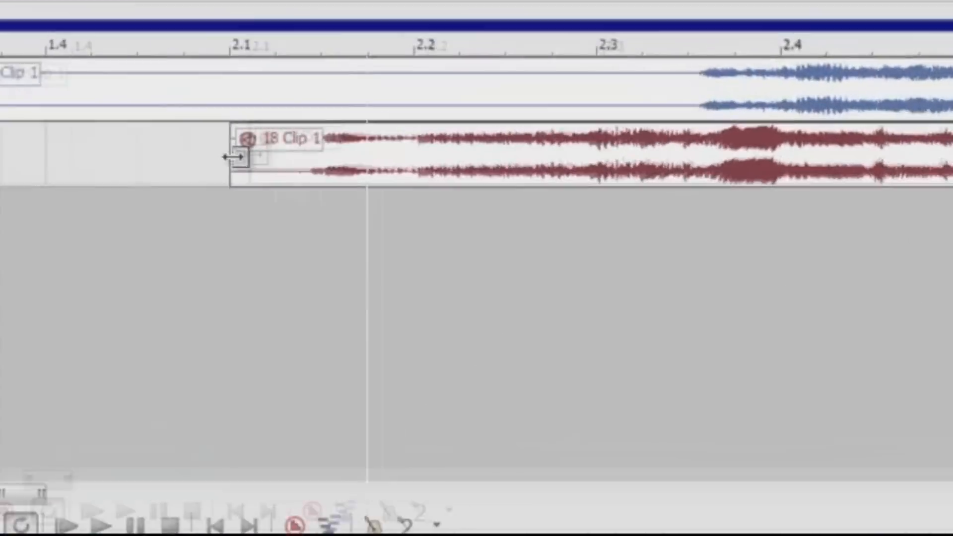
- Trim the second track's clip to start at 2.3.384, give it a fade-in of about a quarter beat, and play the result
left_click(522, 111)
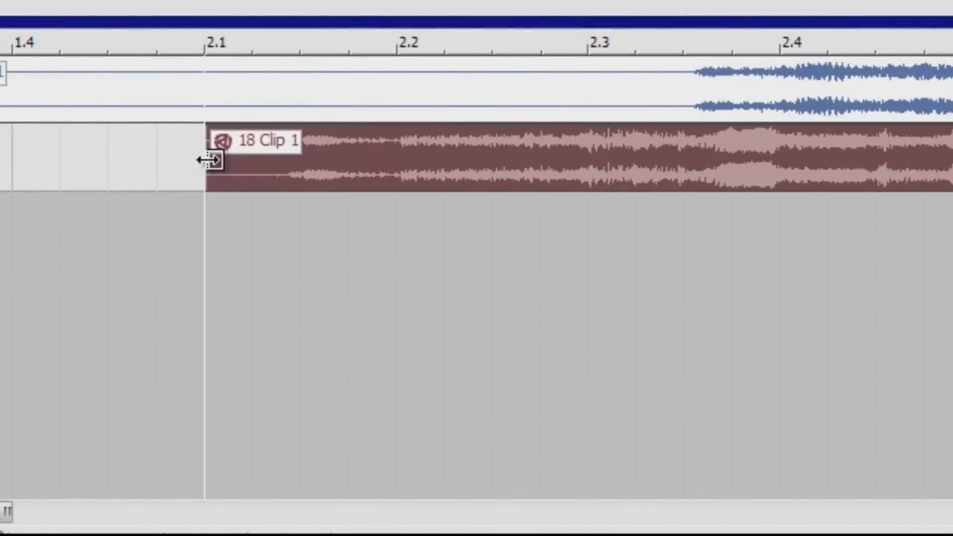
left_click_drag(199, 127, 145, 184)
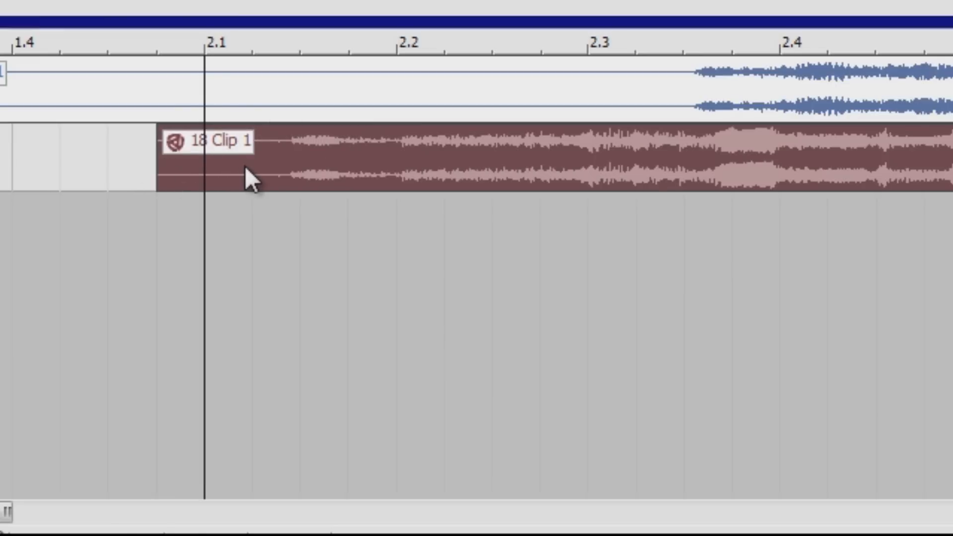
left_click_drag(245, 167, 235, 185)
left_click_drag(158, 159, 724, 130)
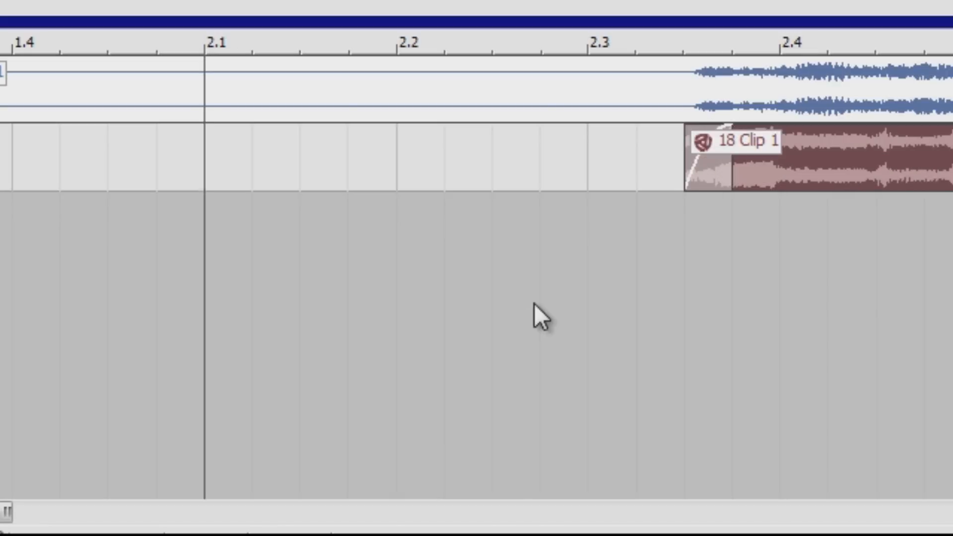
key("space")
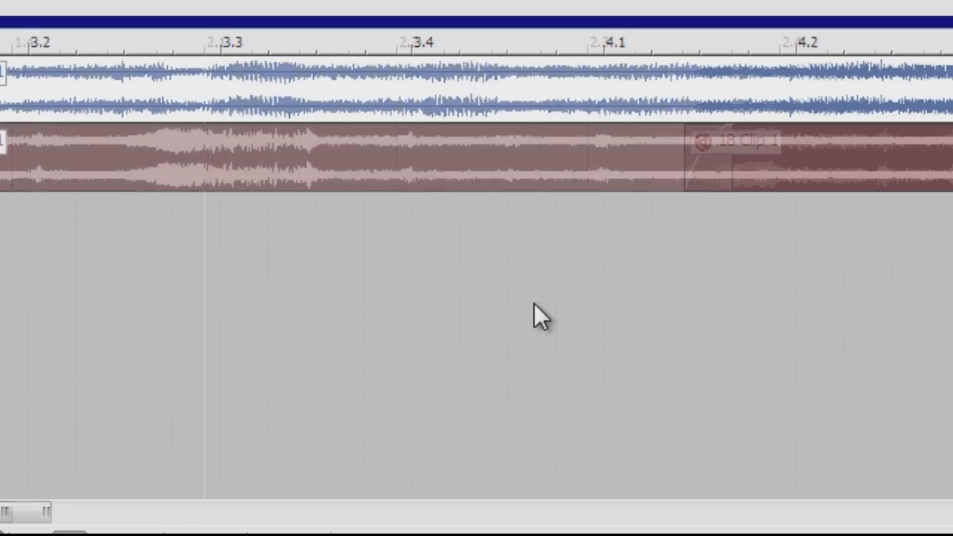
key("space")
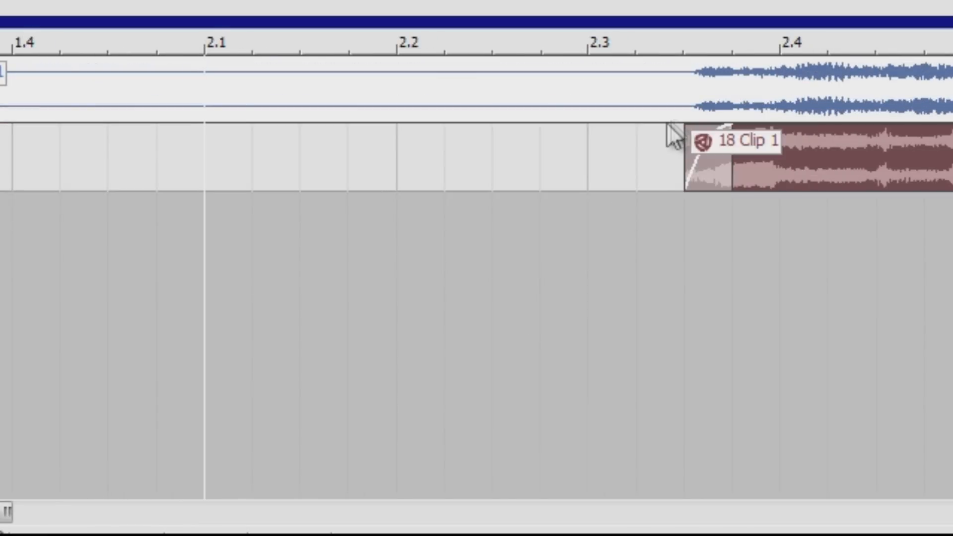
- Split the first track's clip at 2.3.384, delete the silent part before it, and play back both tracks
left_click(683, 103)
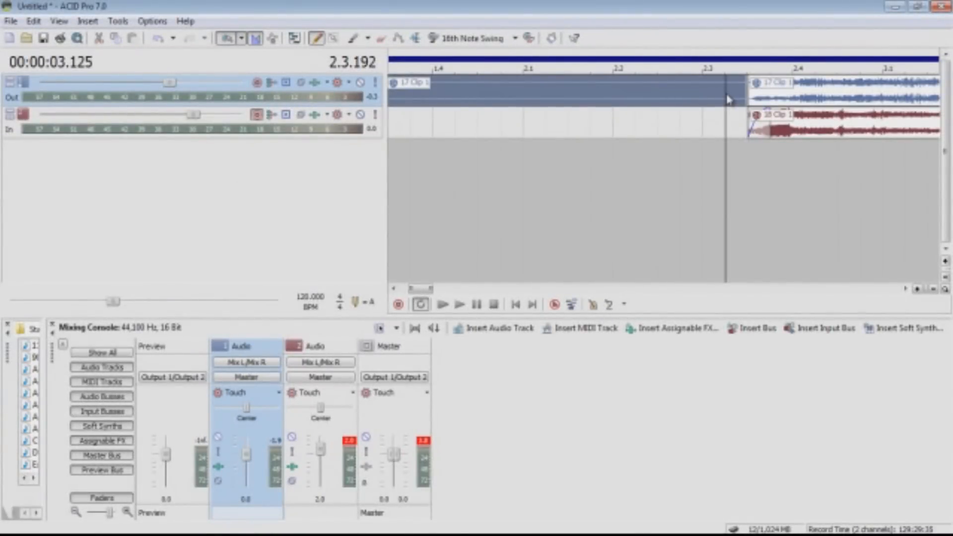
left_click(728, 99)
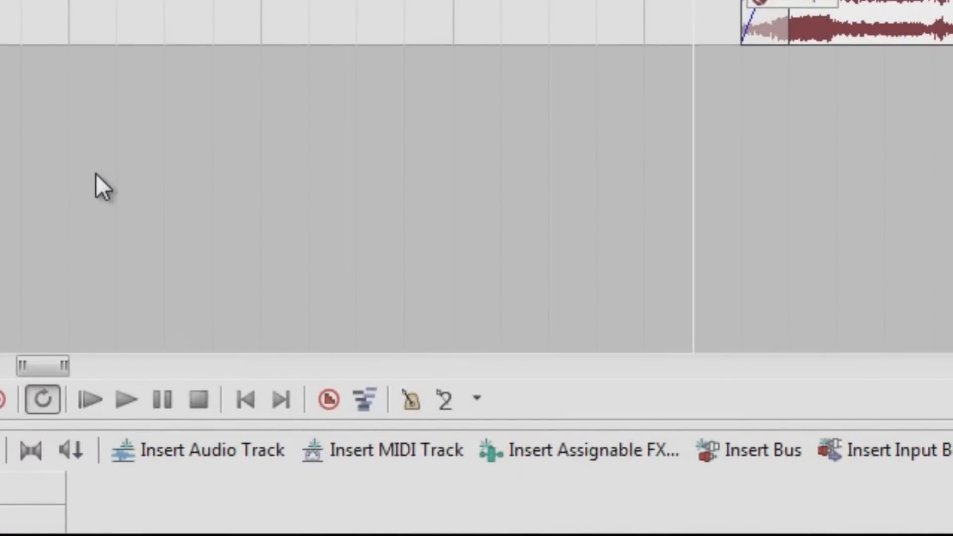
key("space")
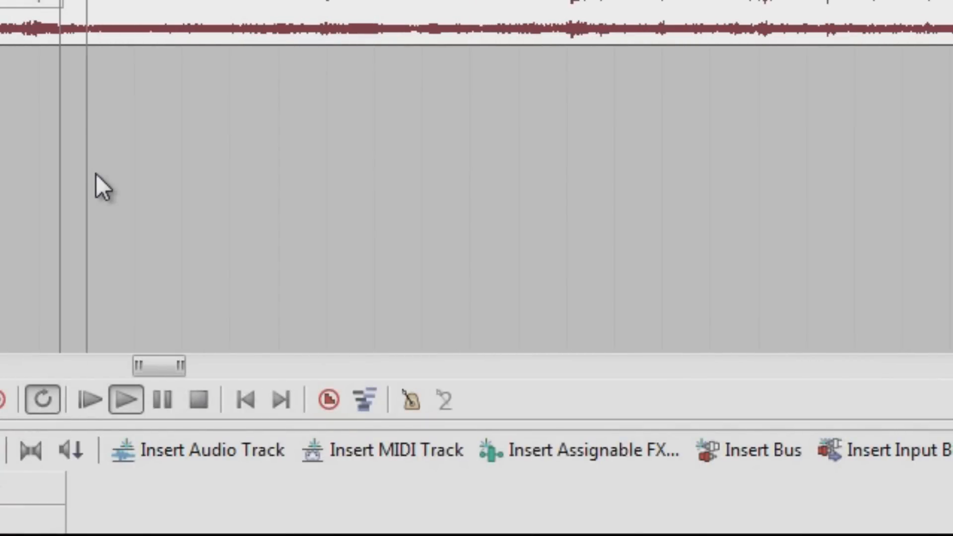
key("space")
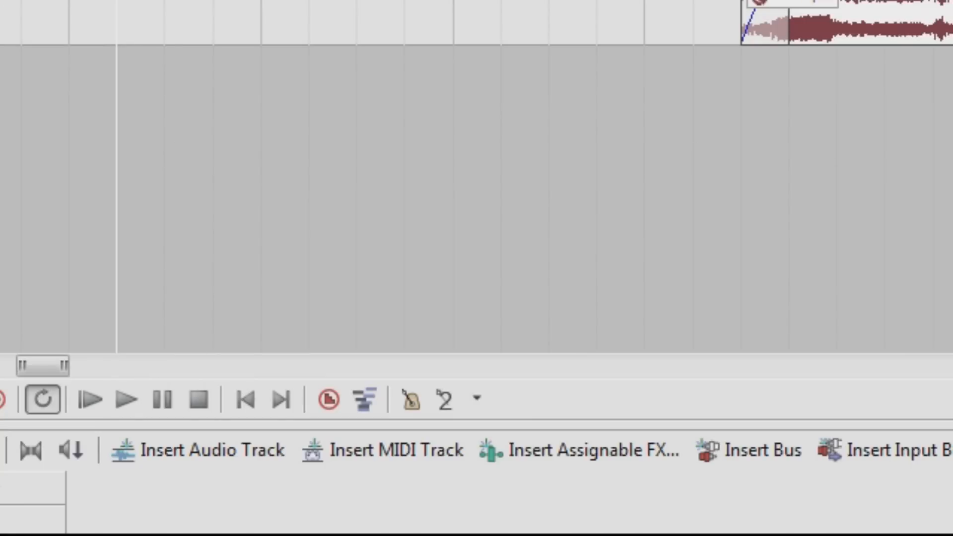
left_click(742, 96)
key("space")
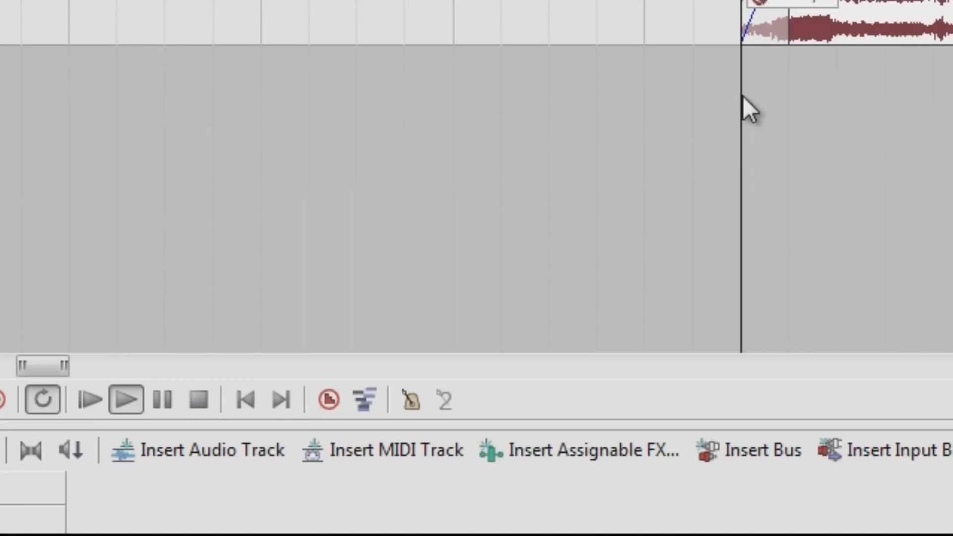
key("space")
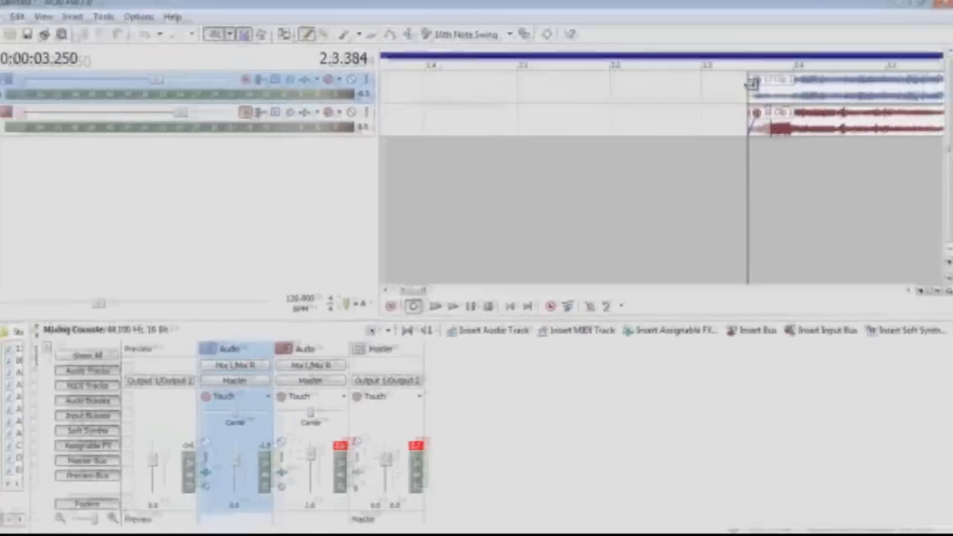
- Trim the start of the first track's clip to 3.1.000 and compare that position with the second track's clip
left_click_drag(750, 83, 881, 84)
key("space")
key("space")
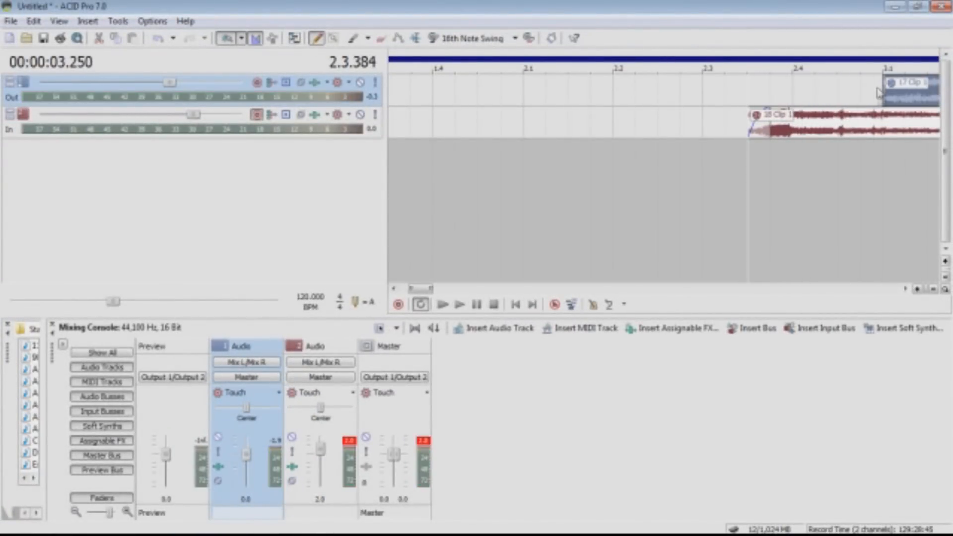
left_click(884, 134)
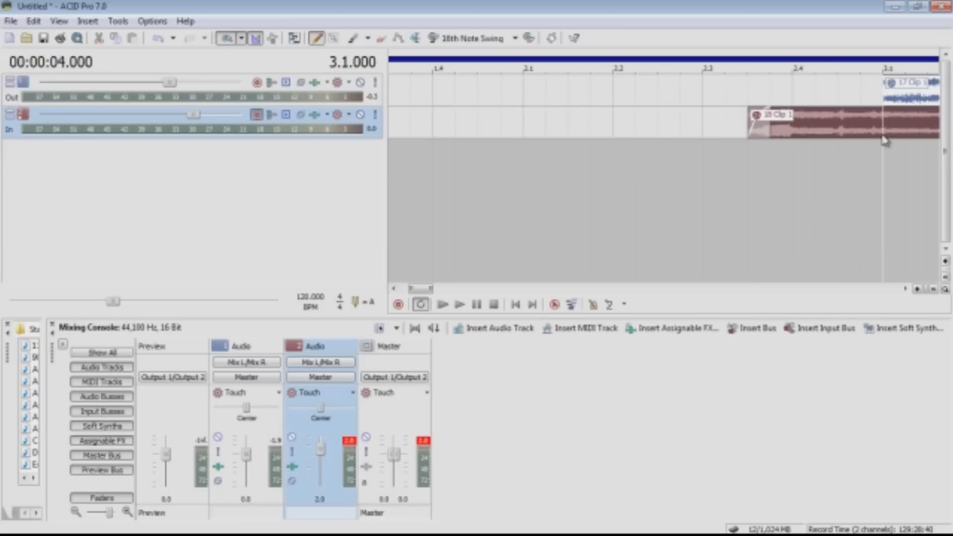
left_click(844, 141)
left_click(884, 139)
- Turn on the metronome and play both tracks from 2.3.000 to check their timing against the clicks
left_click(706, 98)
key("space")
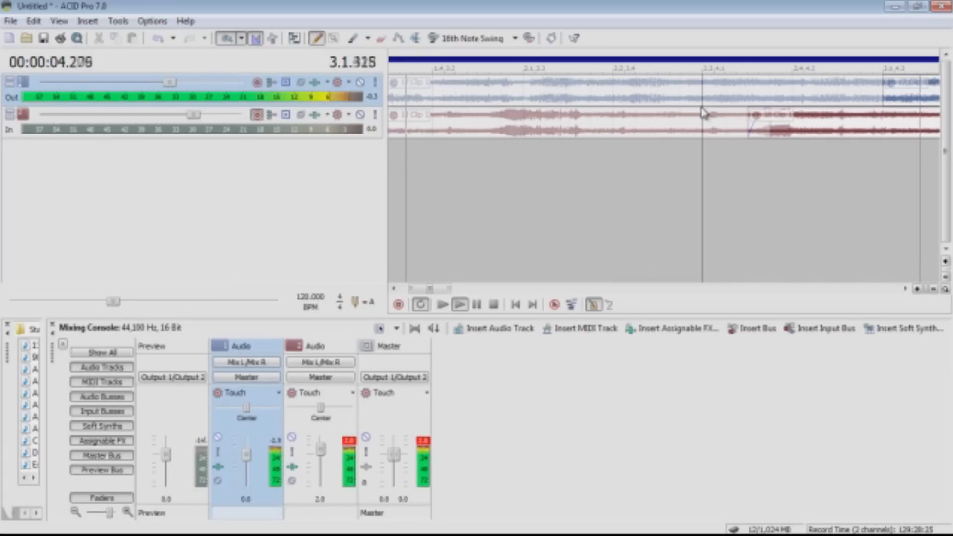
key("space")
key("space")
key("space")
key("space")
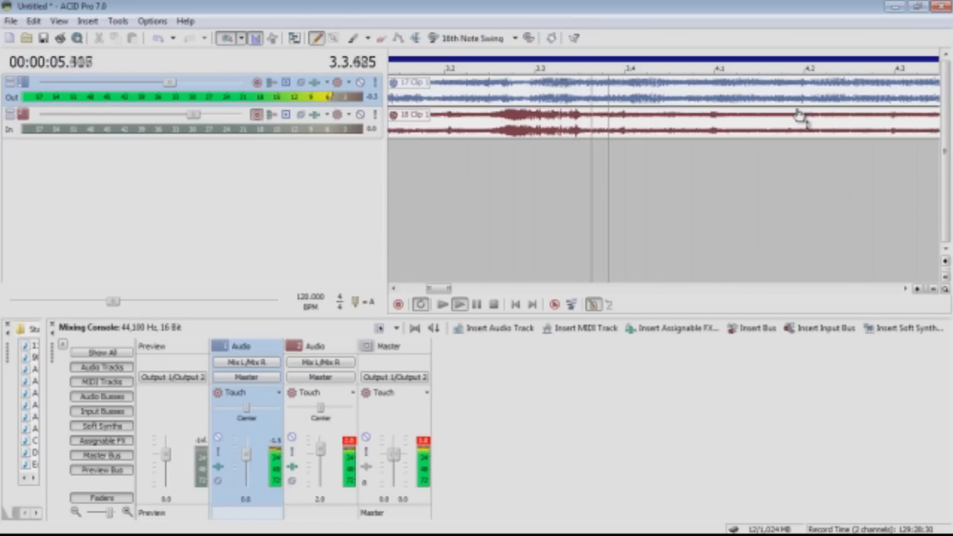
key("space")
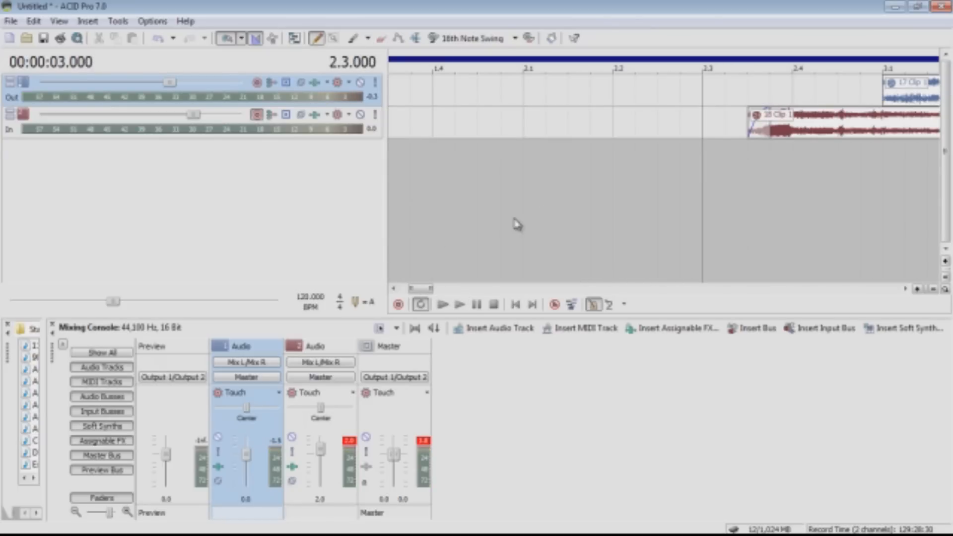
left_click_drag(432, 290, 480, 288)
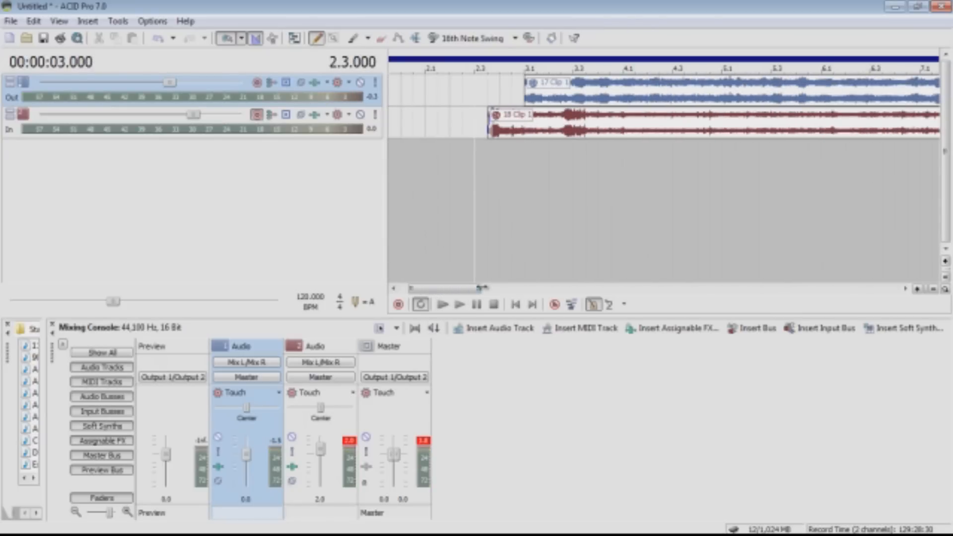
key("space")
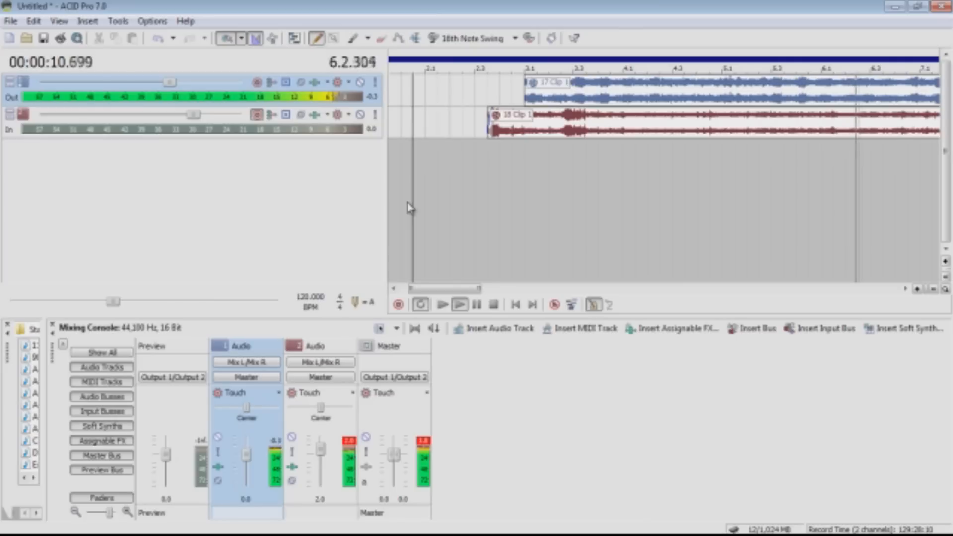
- Open Track 1's Track EQ, play from about 2.3 and boost the high shelf band by 6.2 dB at 4,491 Hz
key("space")
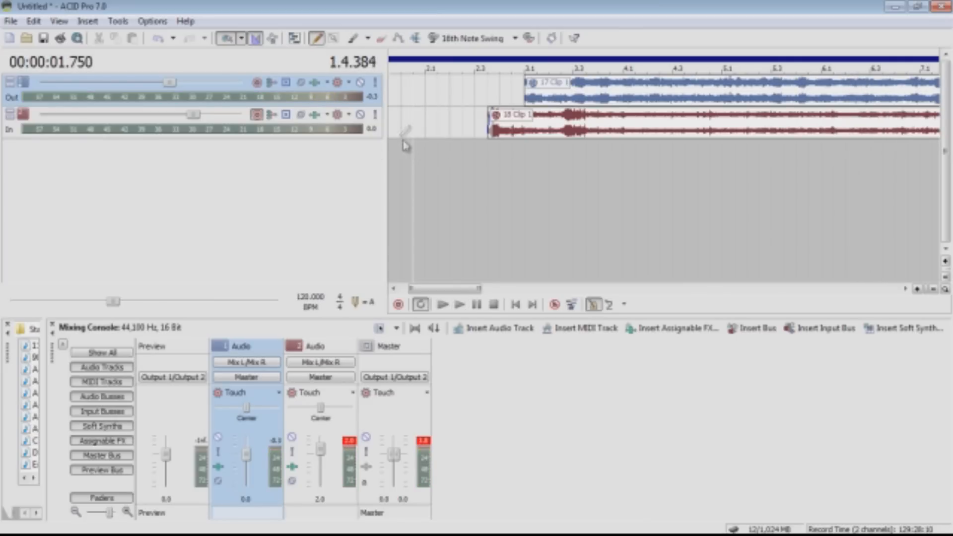
left_click(314, 85)
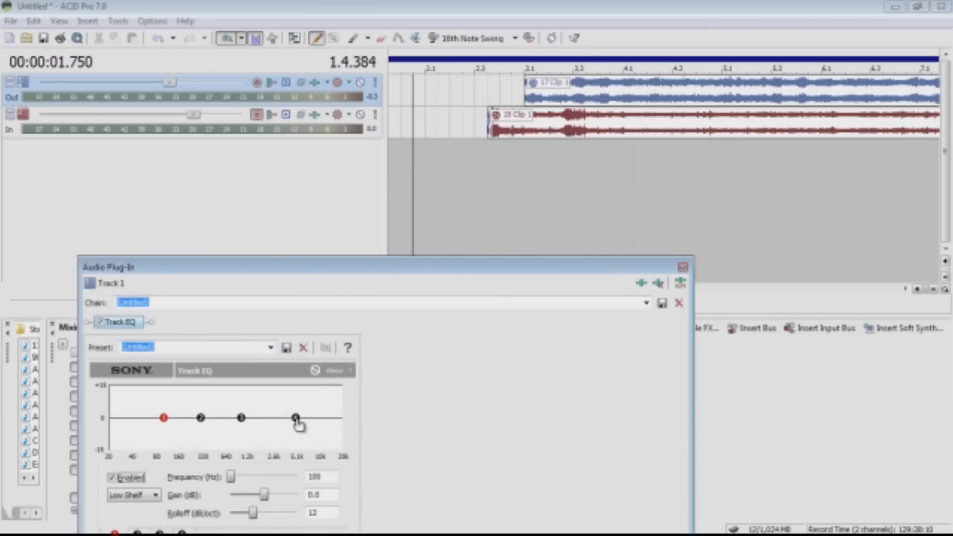
key("space")
left_click(477, 164)
key("space")
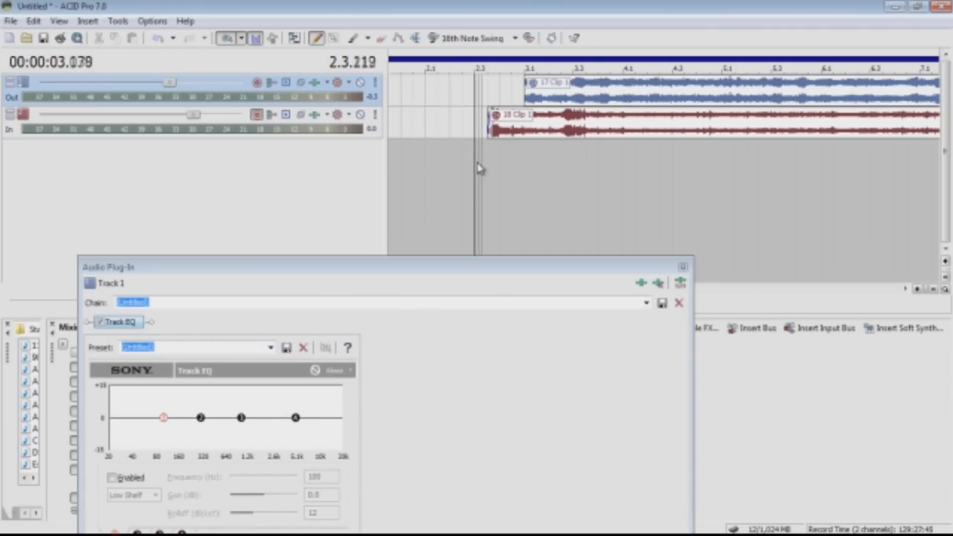
left_click_drag(324, 373, 333, 335)
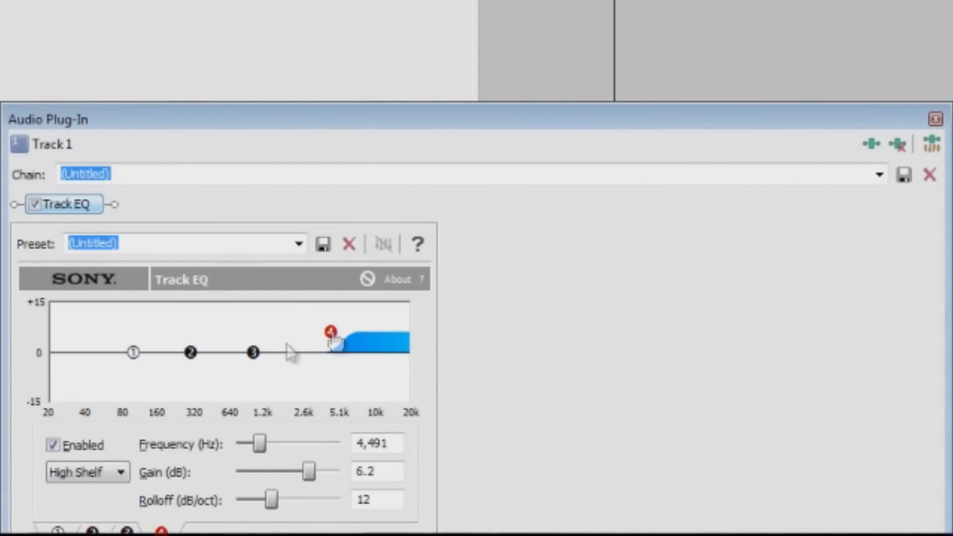
- Adjust Track 1's low shelf to 2.0 dB at 147 Hz and its high shelf to 0.3 dB at 5,087 Hz, and close the EQ
left_click(133, 353)
left_click_drag(133, 352, 163, 320)
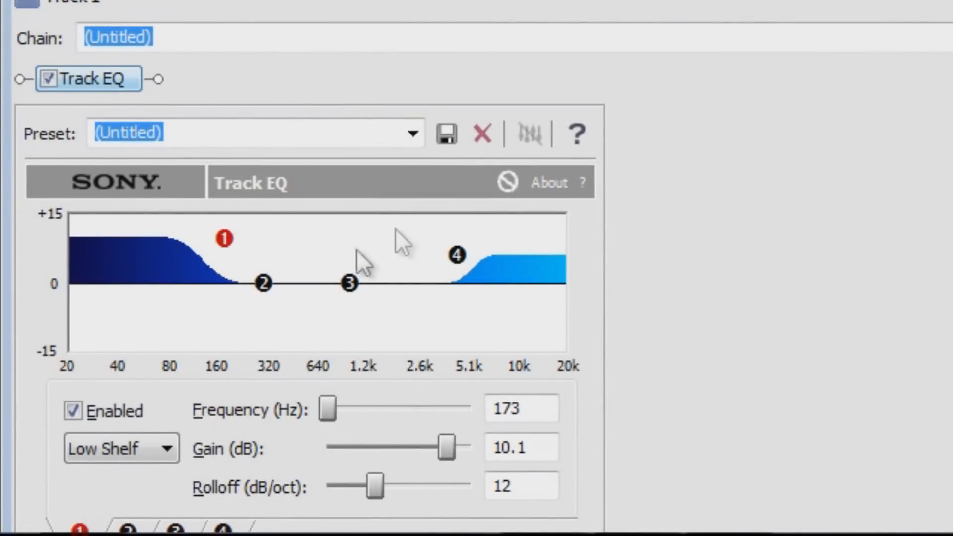
left_click_drag(224, 240, 213, 278)
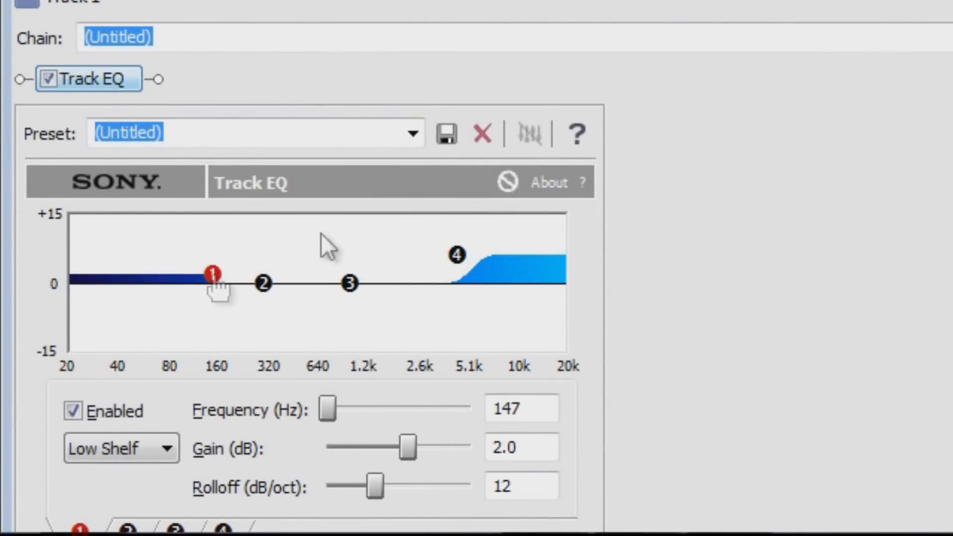
left_click_drag(461, 251, 469, 282)
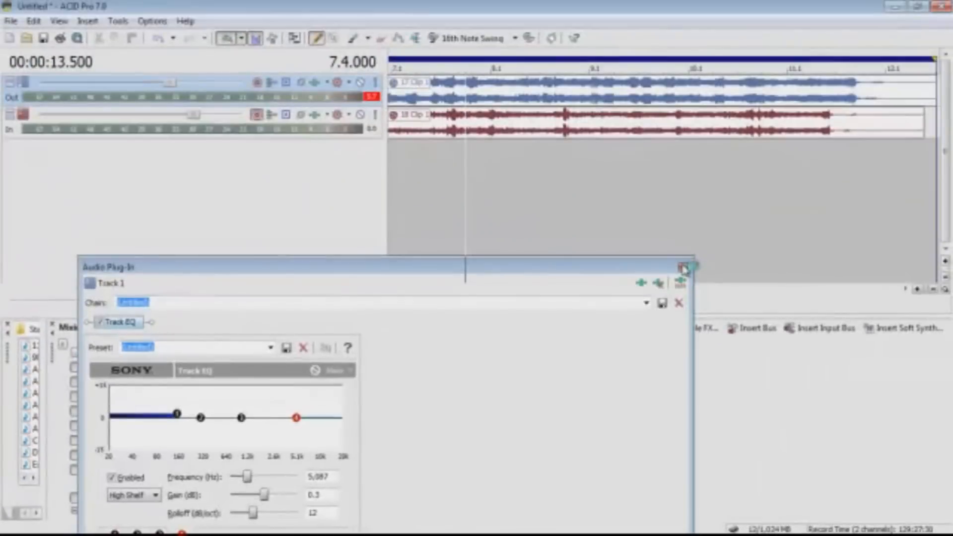
left_click(682, 268)
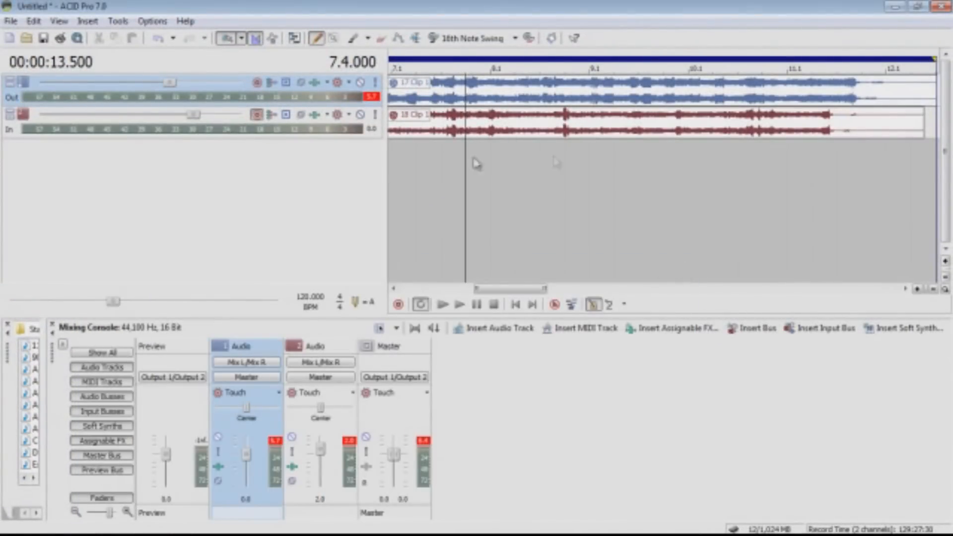
key("F1")
left_click(541, 12)
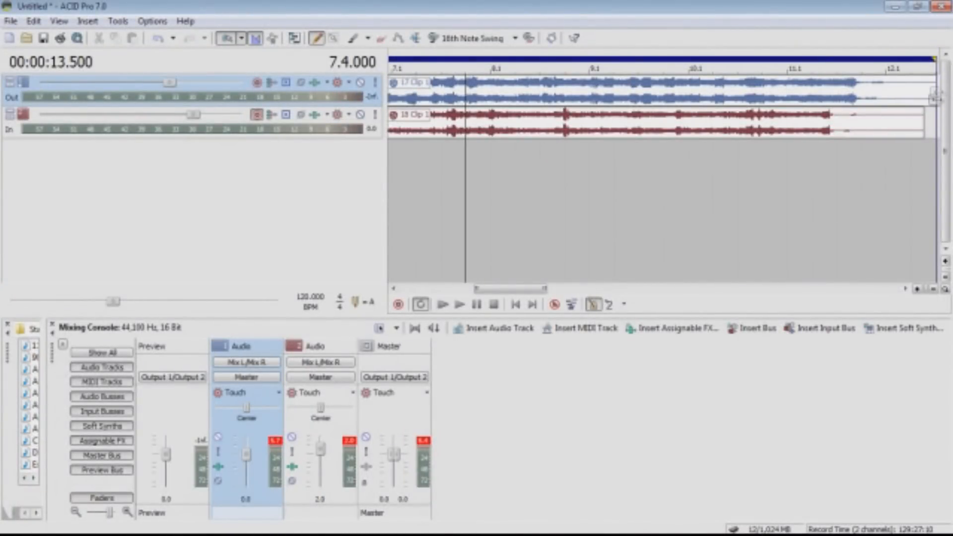
left_click_drag(934, 91, 904, 96)
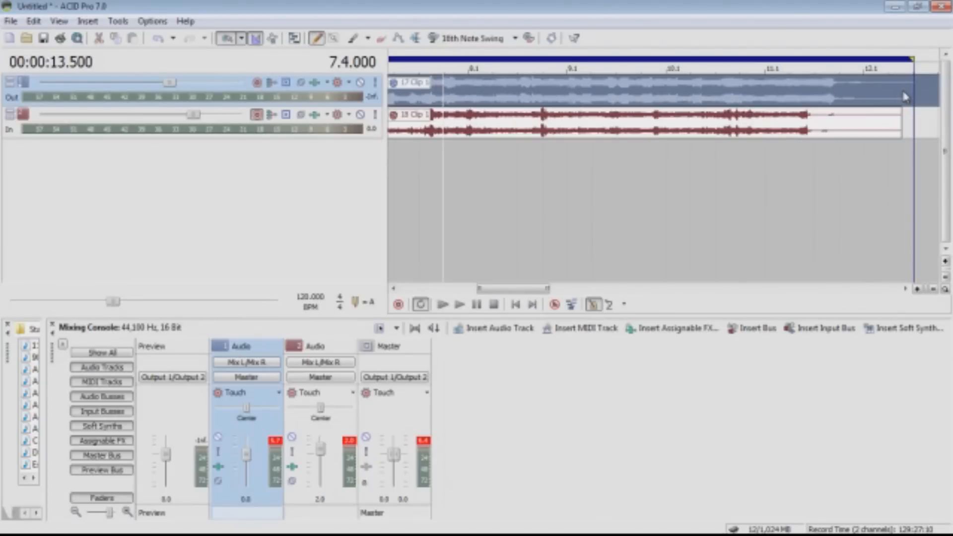
left_click_drag(477, 287, 403, 288)
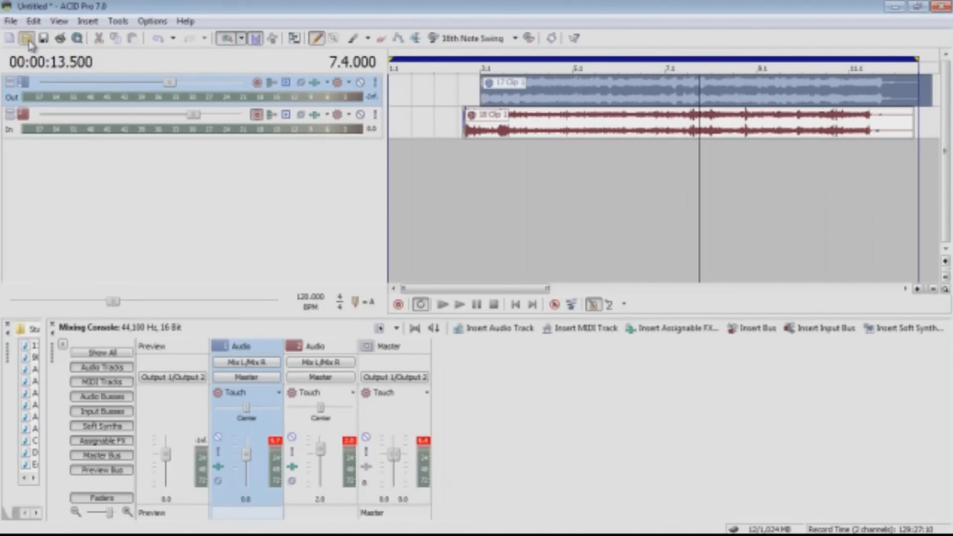
- Import "Becoming drums edited for guitar tracks" from the desktop's Recording tracks folder, under Becoming Ready for Recording, without using the Beatmapper Wizard
left_click(27, 40)
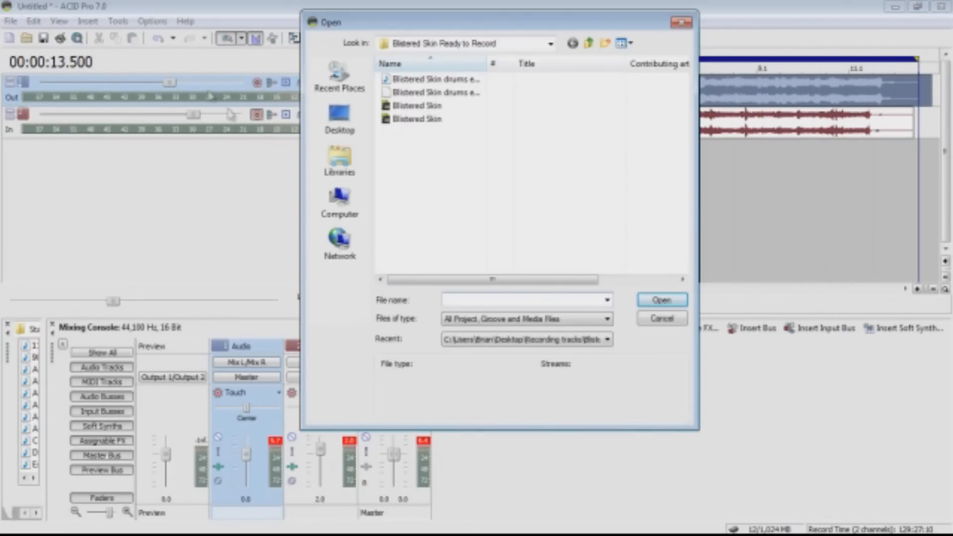
left_click(339, 125)
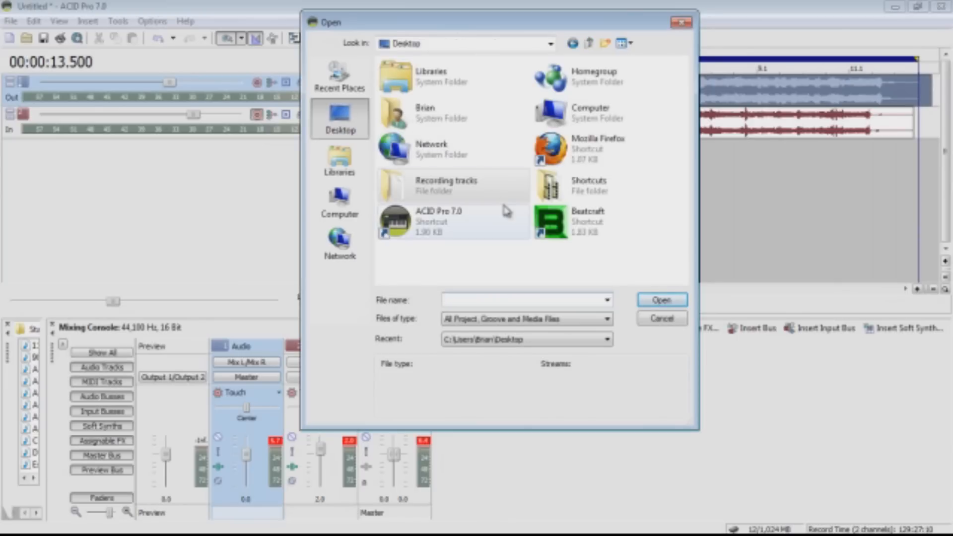
double_click(459, 196)
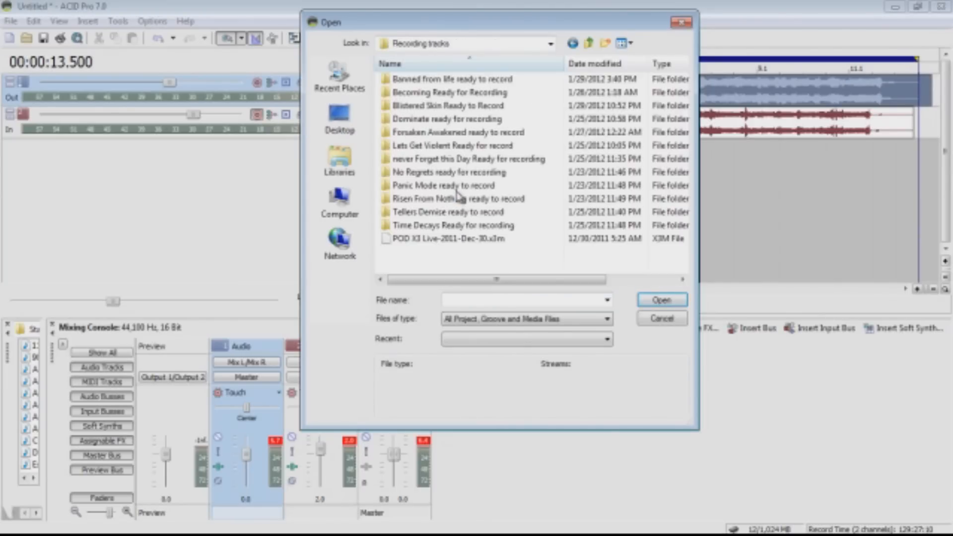
double_click(438, 93)
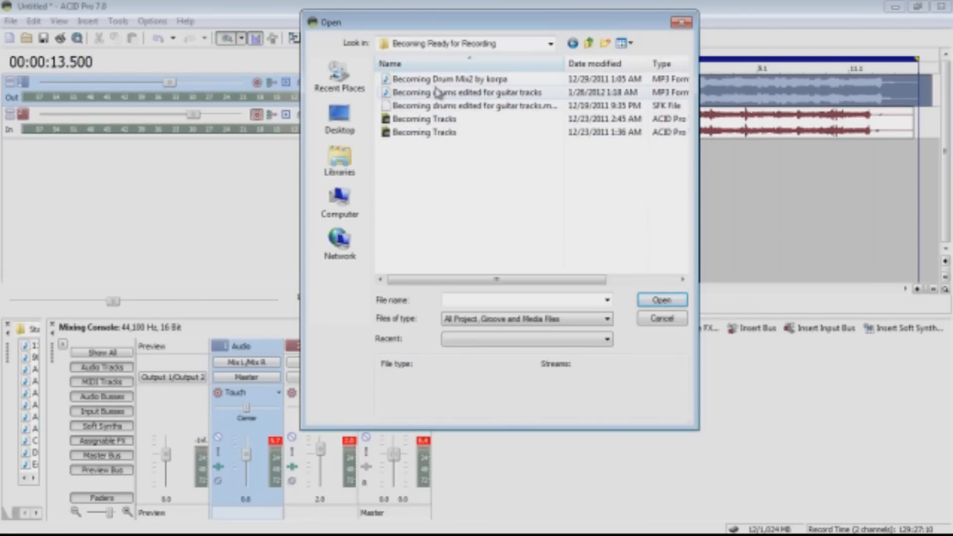
double_click(437, 94)
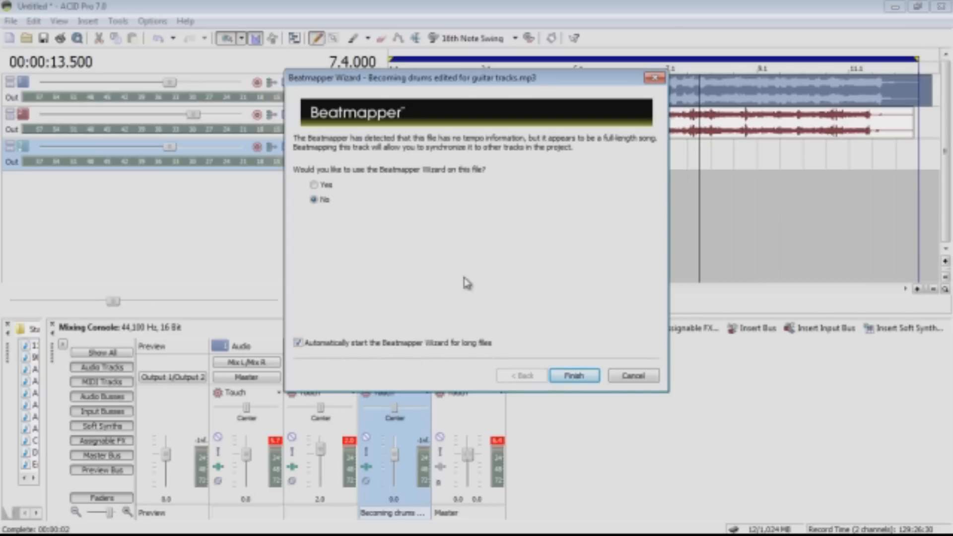
left_click(574, 375)
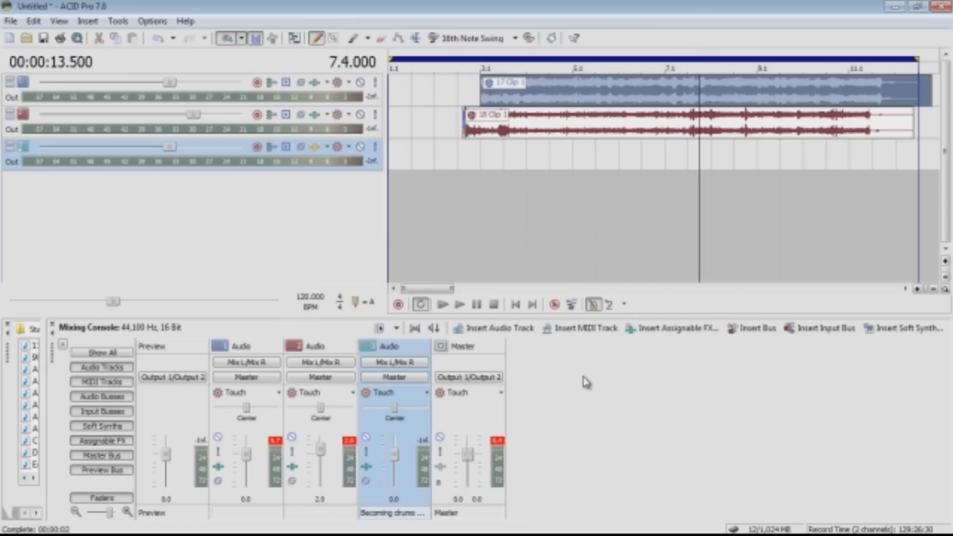
- Increase the imported drum track's height and turn off the metronome, checking it with a short playback from 1.1.000
left_click_drag(302, 169, 299, 232)
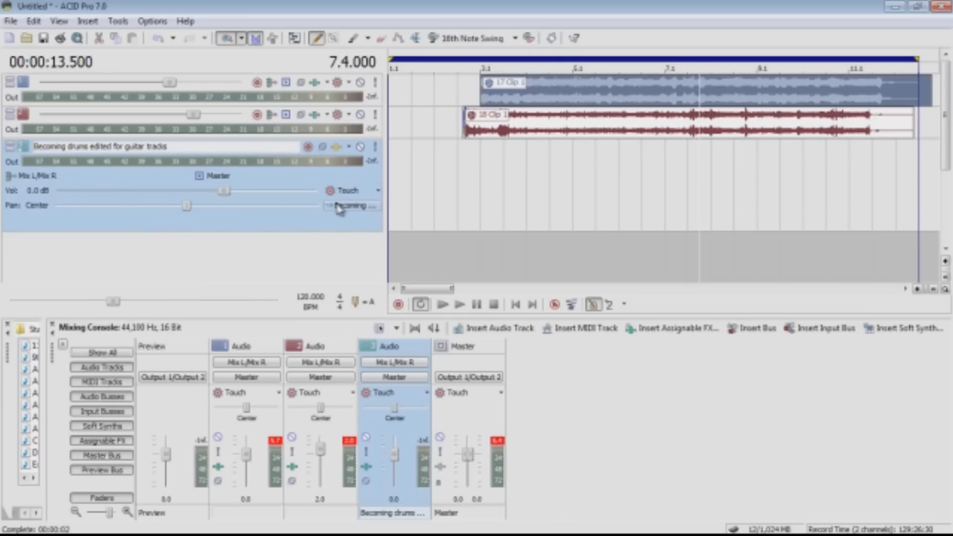
left_click(392, 204)
key("space")
key("space")
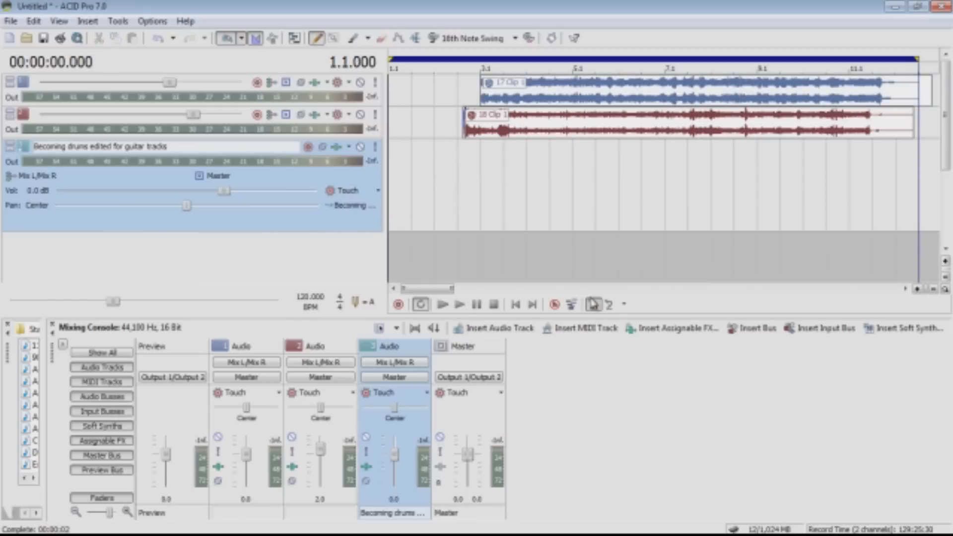
left_click(594, 305)
key("space")
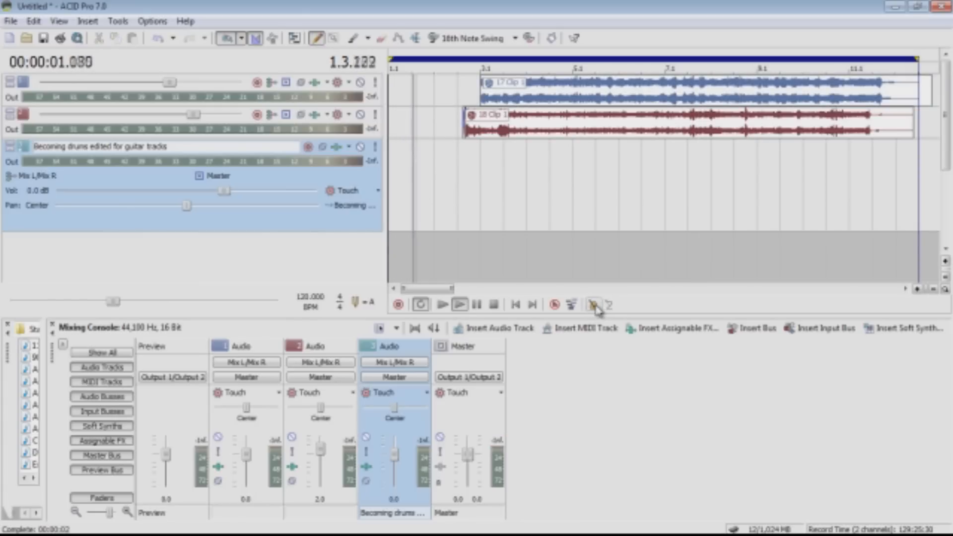
key("space")
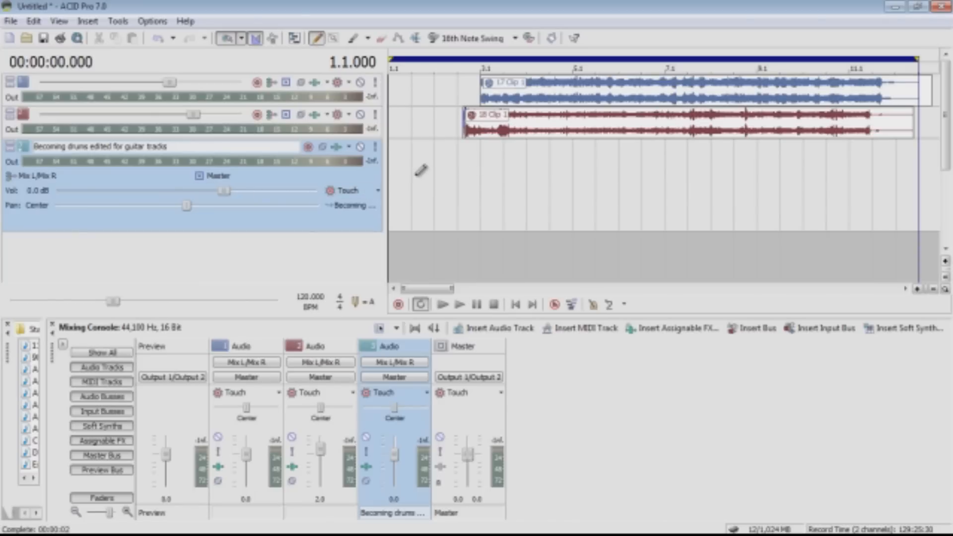
- Paint short drum clips at several points along the third track and delete them all
mouse_move(433, 171)
left_mouse_down()
mouse_move(479, 174)
mouse_move(433, 171)
left_mouse_up()
left_click_drag(599, 169, 665, 171)
mouse_move(809, 171)
left_mouse_down()
mouse_move(850, 171)
mouse_move(849, 183)
left_mouse_up()
key("Delete")
left_click(597, 193)
left_click(613, 199)
key("Delete")
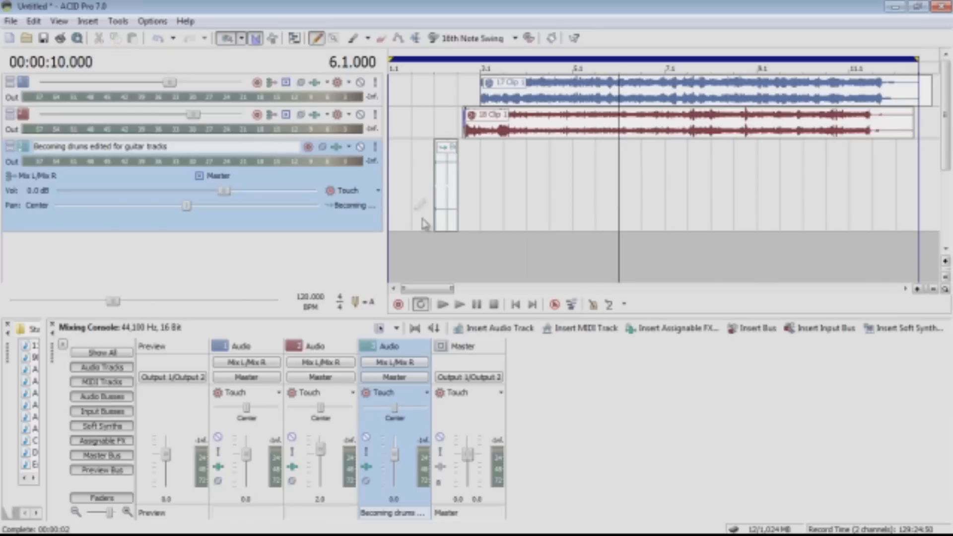
left_click(455, 183)
key("Delete")
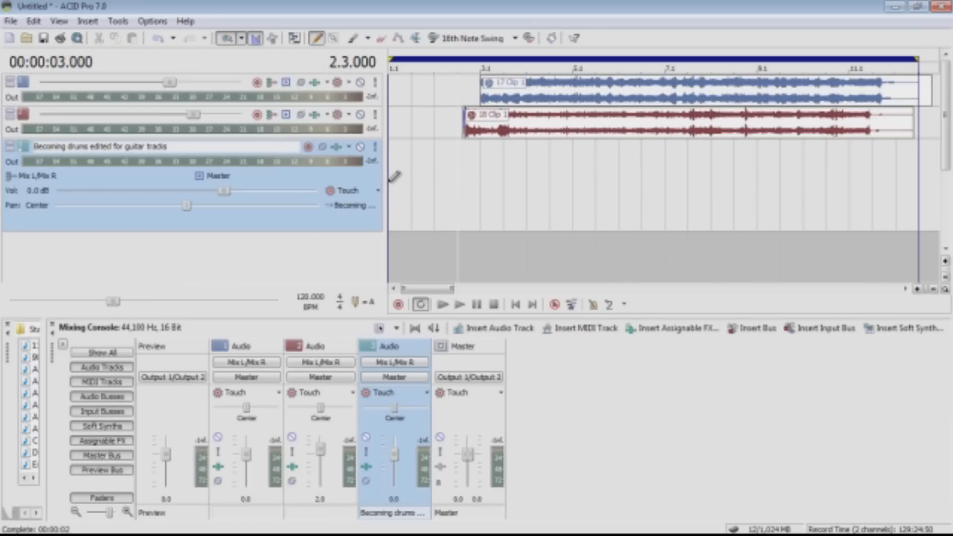
- Draw one continuous drum clip from the project's start to about bar 11 on the third track, and delete it
mouse_move(393, 176)
left_mouse_down()
mouse_move(799, 208)
mouse_move(929, 188)
mouse_move(937, 177)
mouse_move(860, 161)
mouse_move(643, 175)
left_mouse_up()
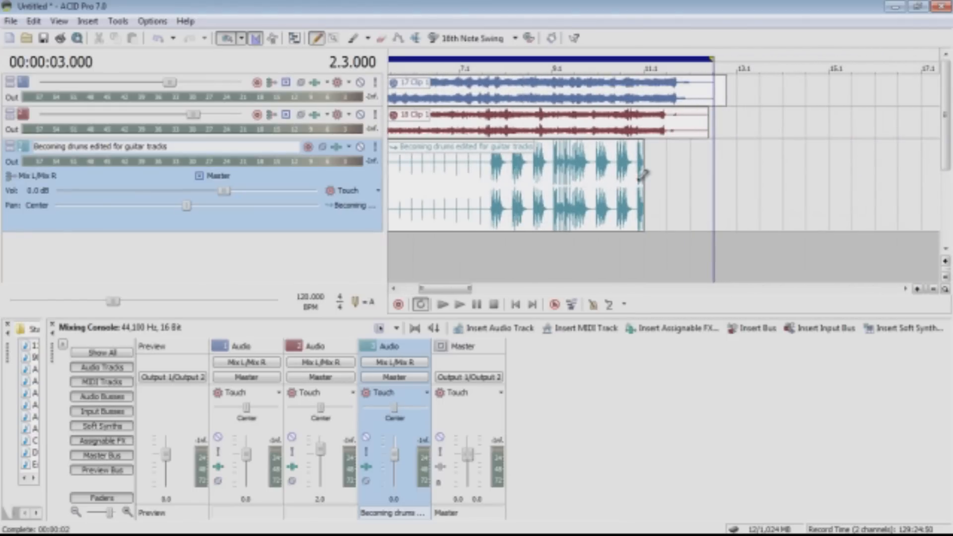
left_click(613, 187)
key("Delete")
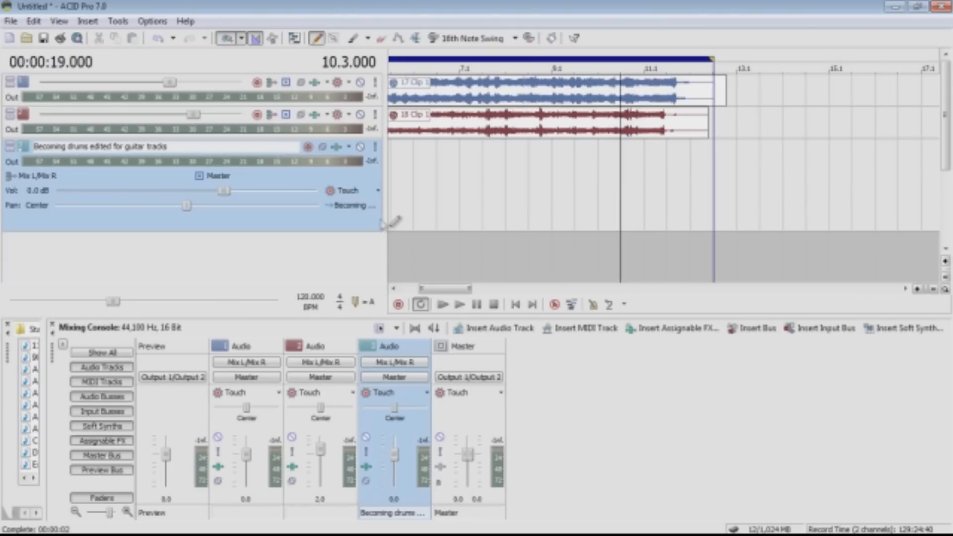
- Split both recorded clips shortly after 4.1, and undo the split
left_click_drag(422, 288, 415, 289)
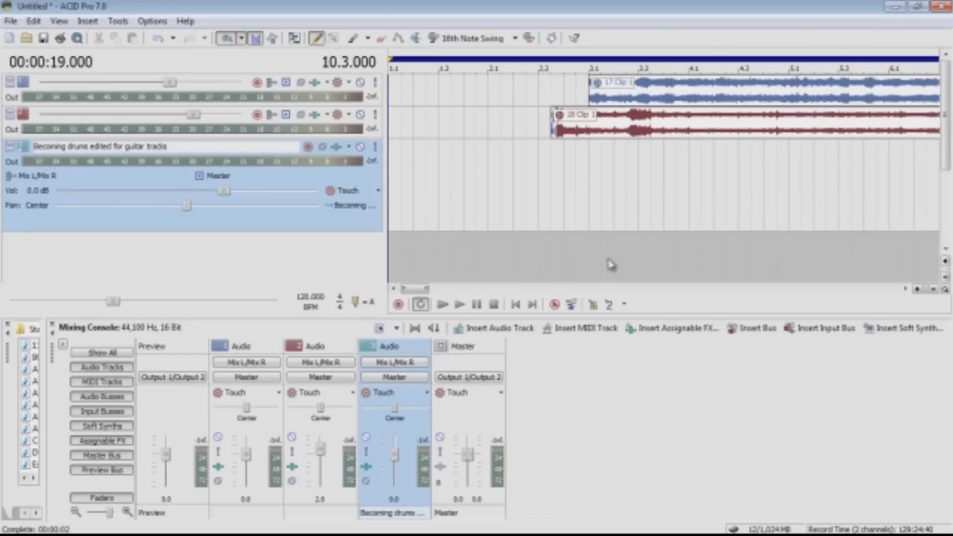
left_click(615, 129)
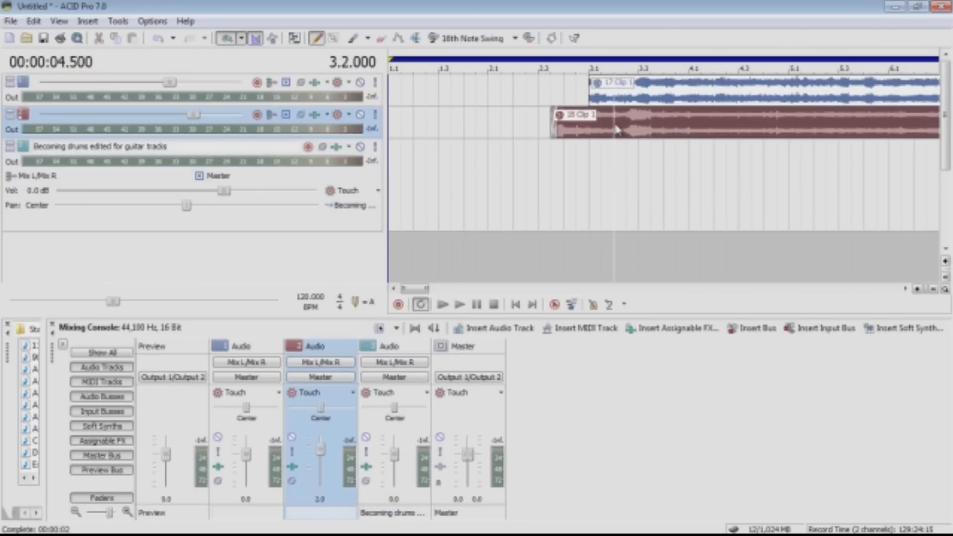
left_click(614, 93)
left_click(617, 264)
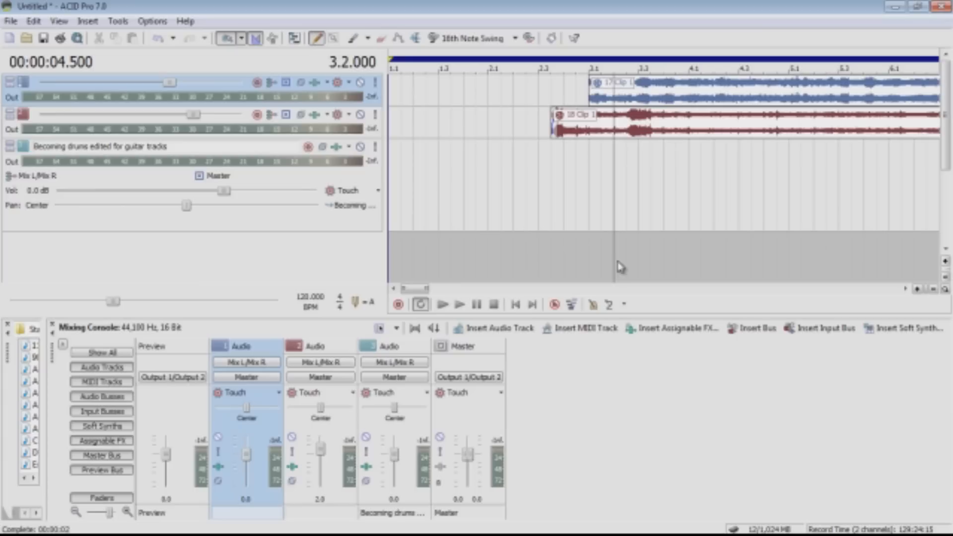
left_click(702, 266)
key("ctrl+v")
left_click(663, 258)
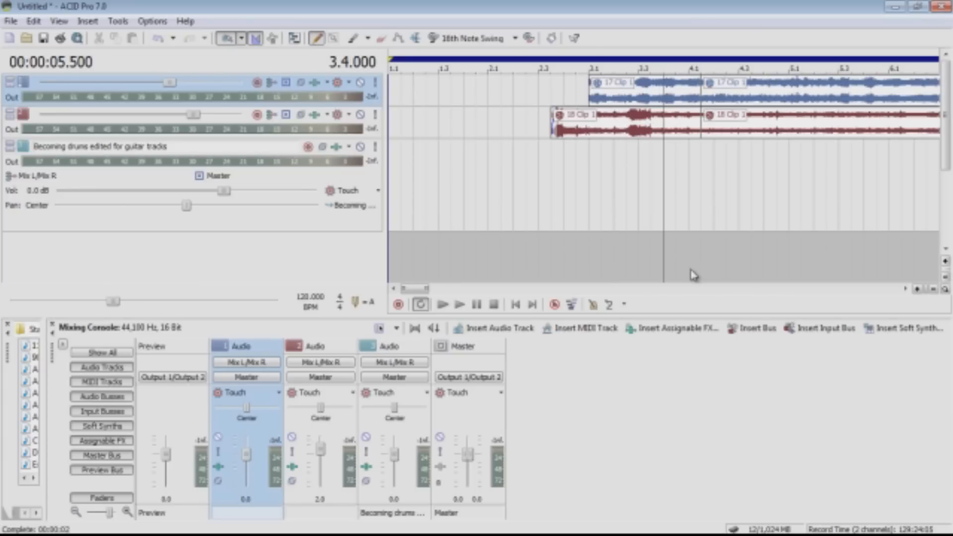
key("ctrl+z")
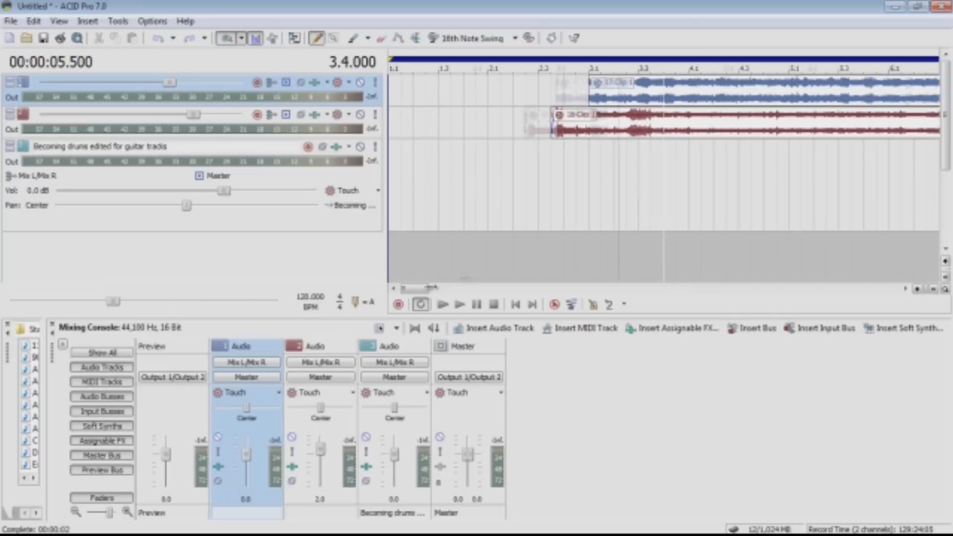
- Turn off loop playback and resize the loop region to run from the first track's clip start at 3.1 to about 13.1
left_click_drag(427, 288, 501, 289)
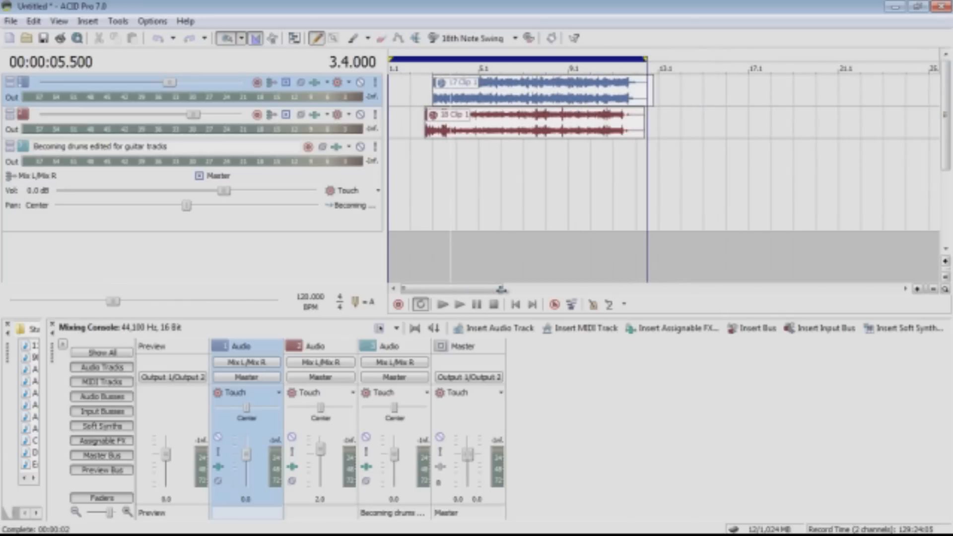
left_click(421, 304)
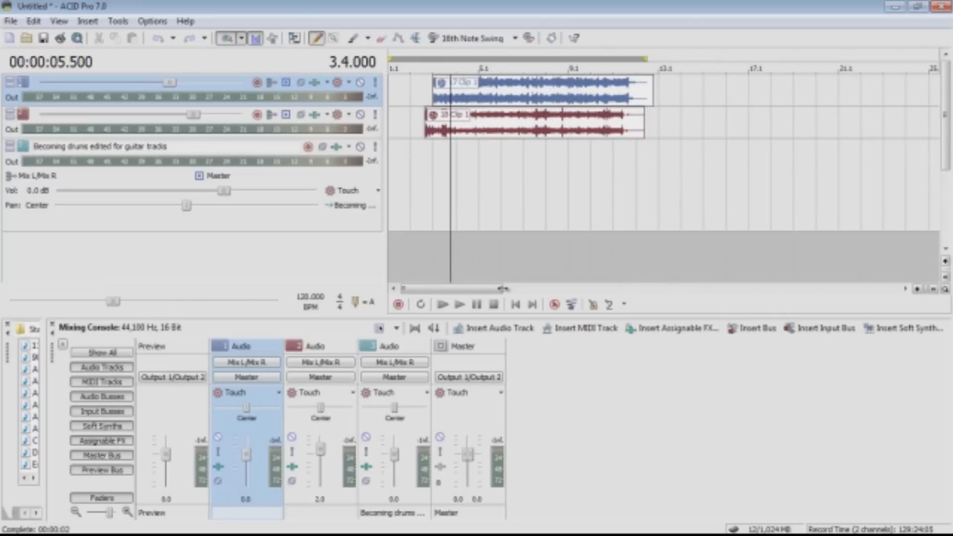
left_click_drag(502, 288, 474, 287)
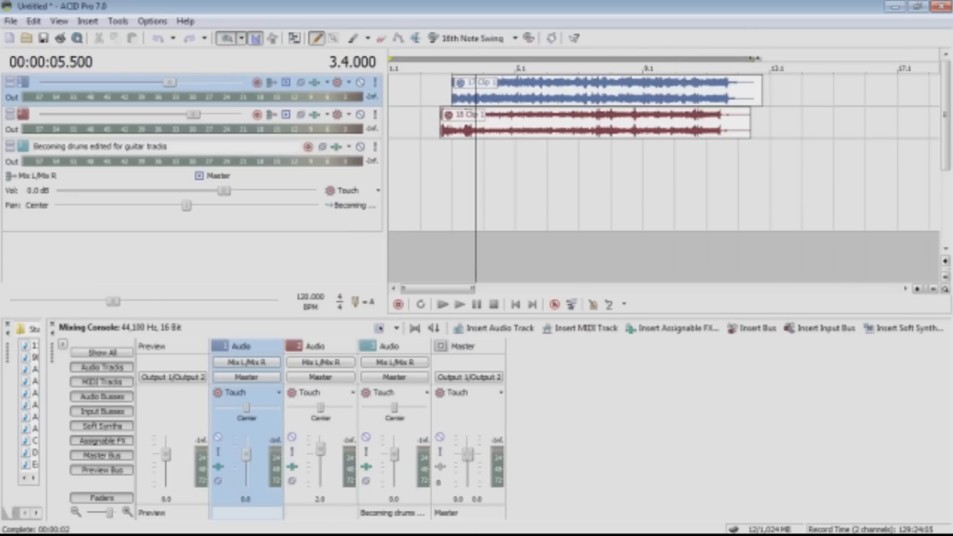
left_click_drag(754, 58, 768, 59)
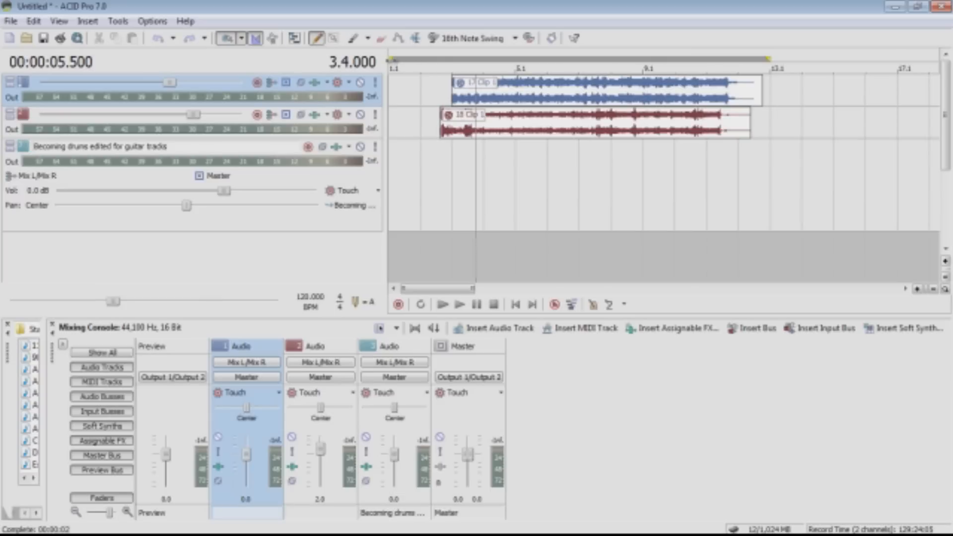
left_click_drag(391, 58, 453, 58)
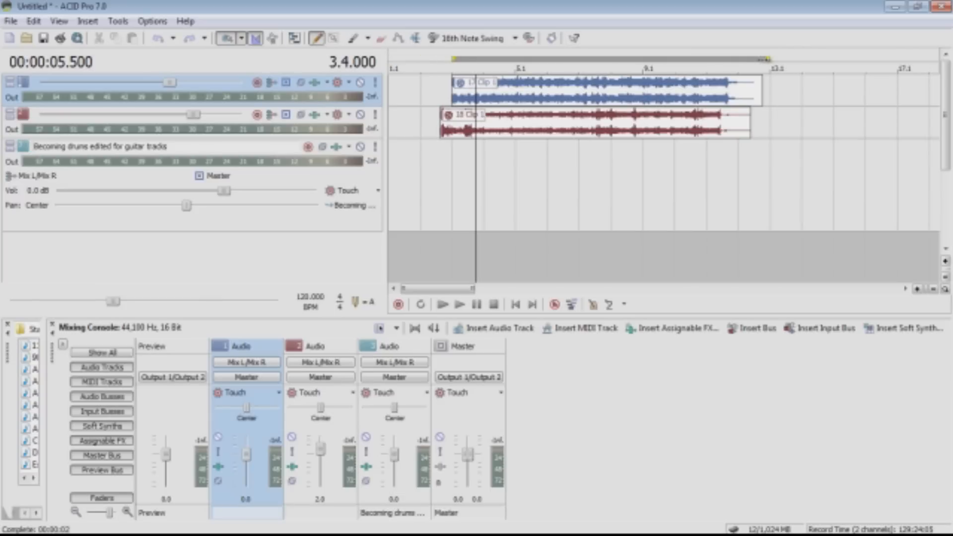
- Set the loop region to the second track's clip, and extend it to run from 1.1 to about 13.1
double_click(449, 124)
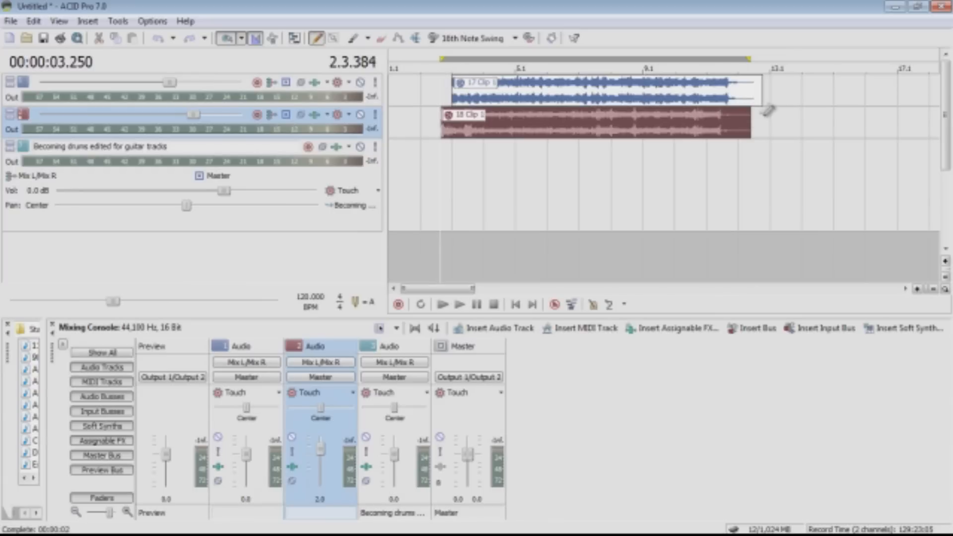
left_click(454, 98)
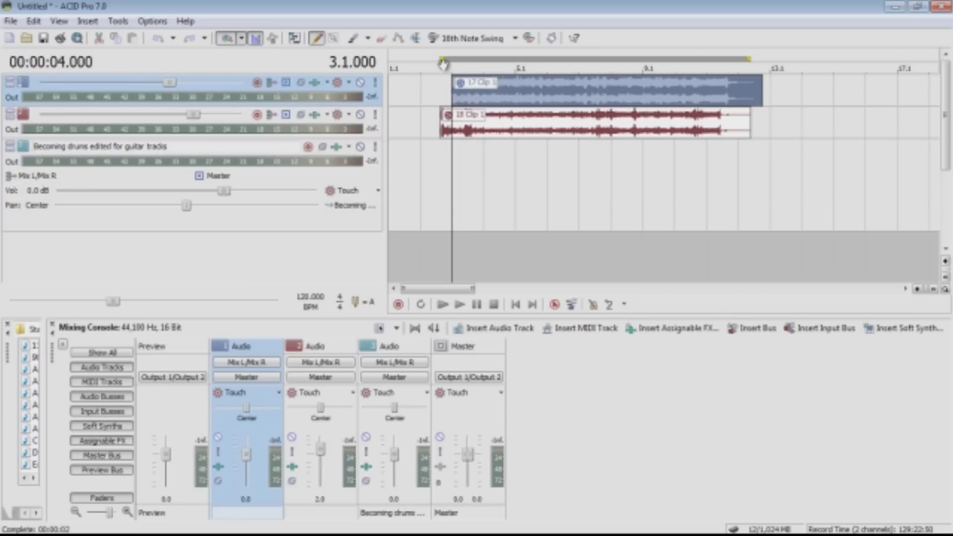
left_click_drag(443, 58, 379, 59)
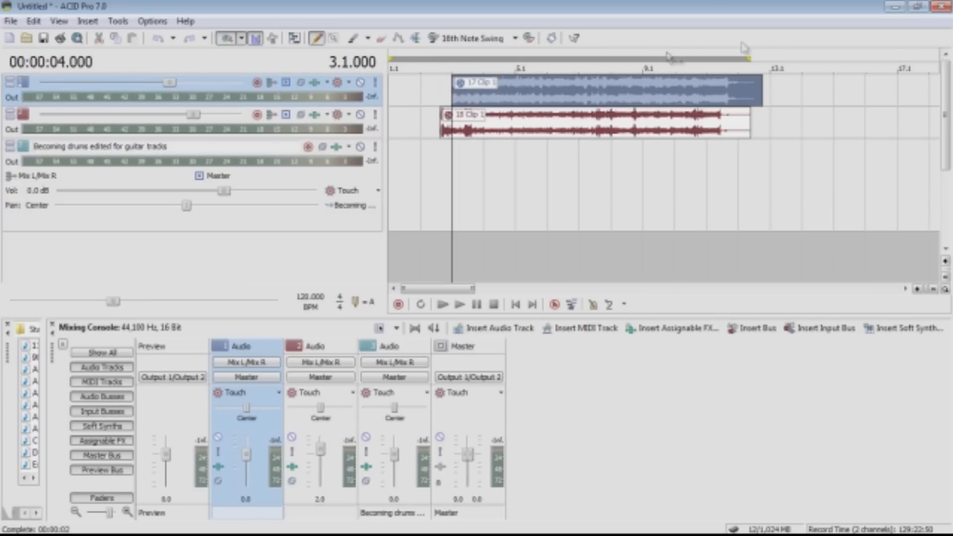
left_click_drag(750, 58, 768, 59)
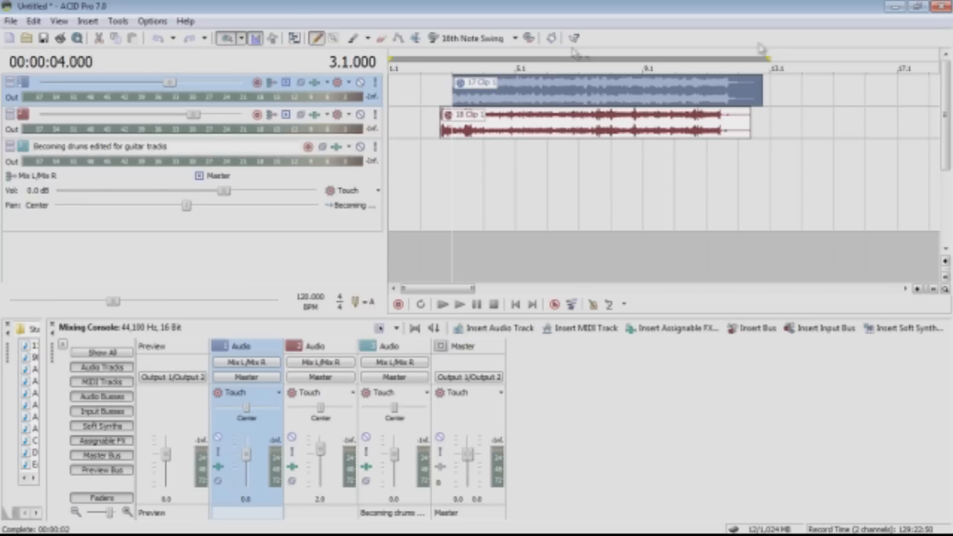
- Mute and unmute the first track, and solo and unsolo it
left_click(361, 82)
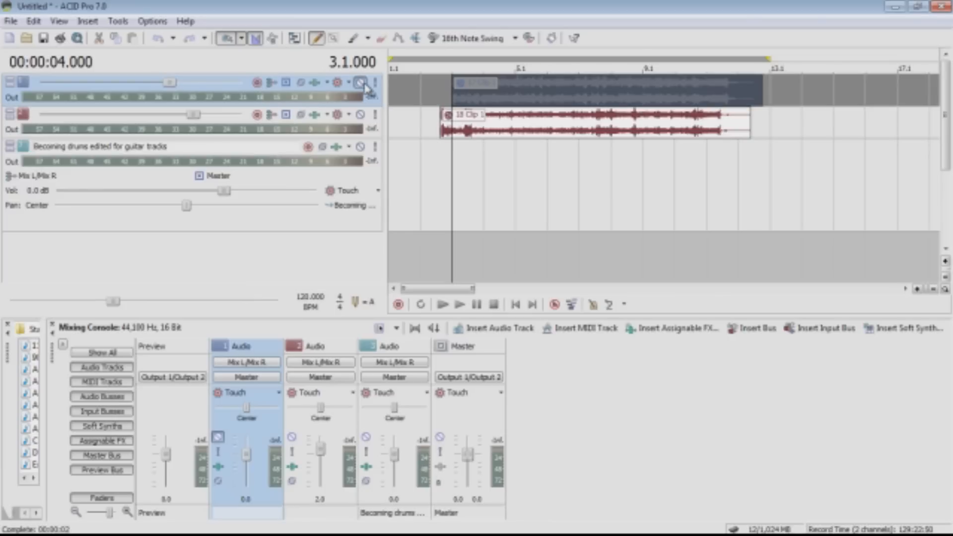
left_click(362, 83)
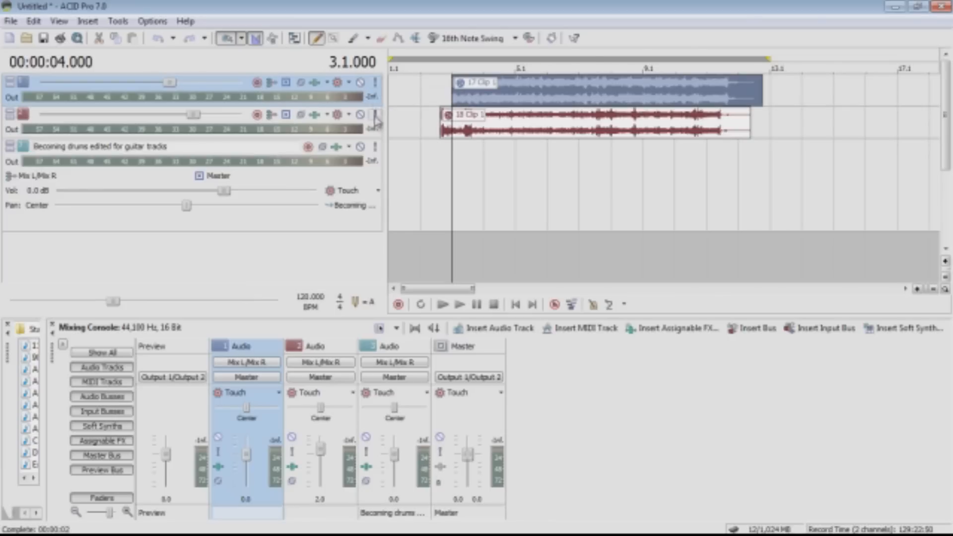
left_click(375, 83)
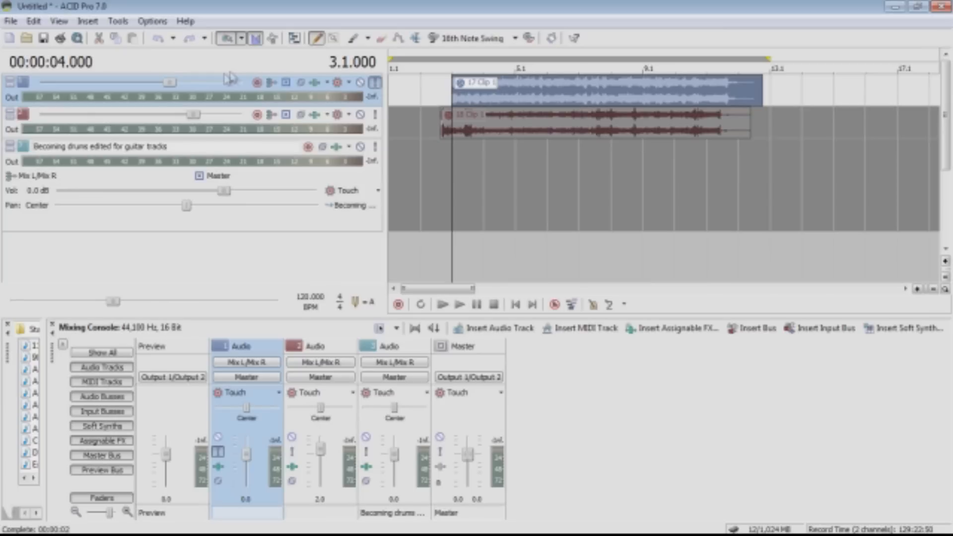
left_click(375, 83)
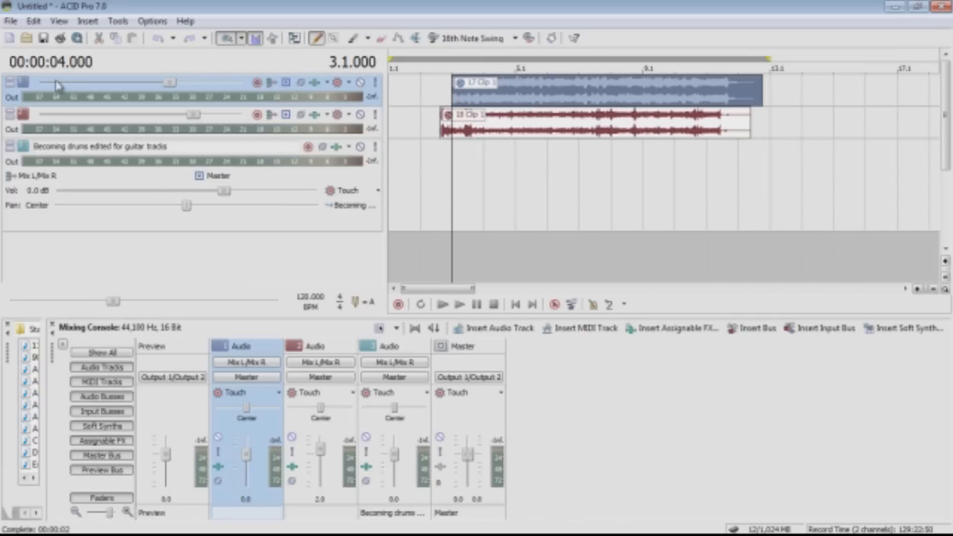
- Render the project to the desktop as an MP3 Audio file named test, using the Project Settings template
left_click(11, 21)
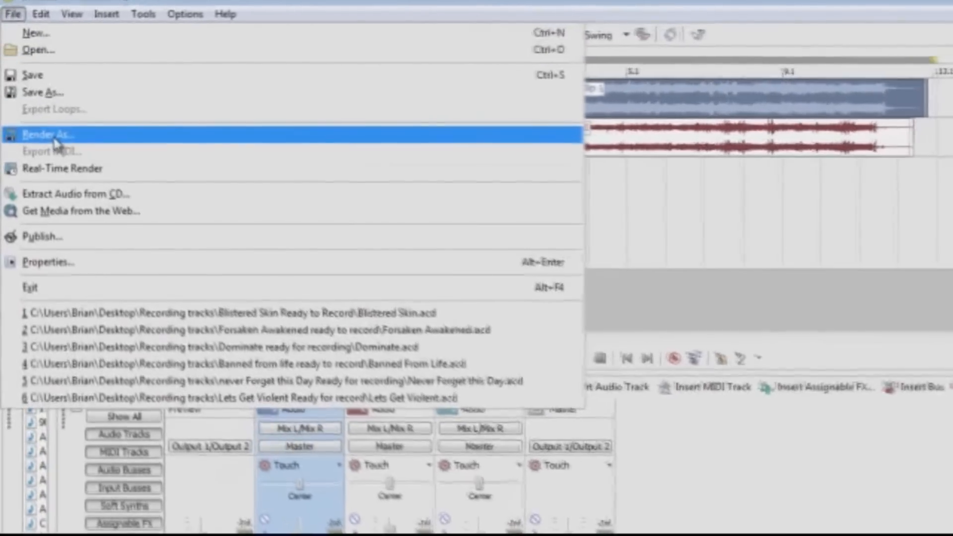
left_click(48, 127)
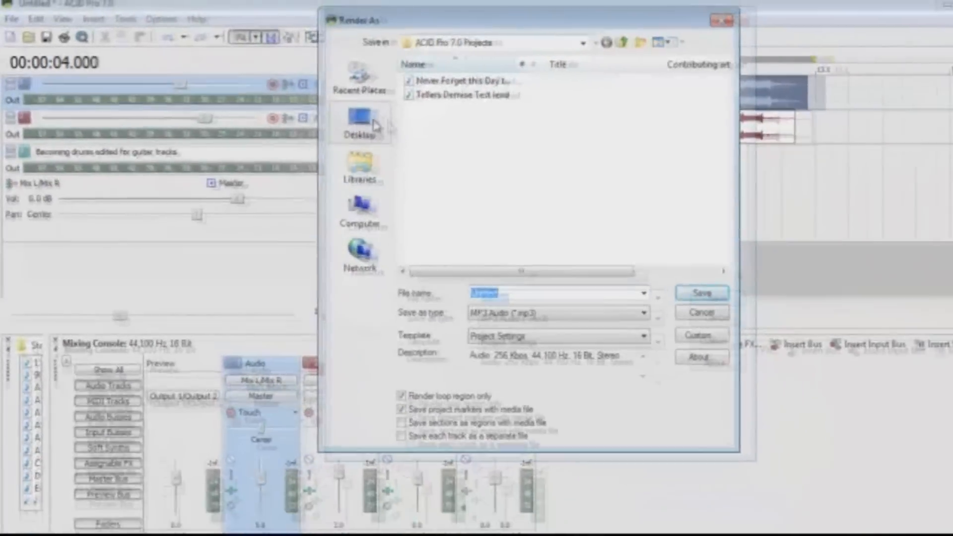
left_click(412, 132)
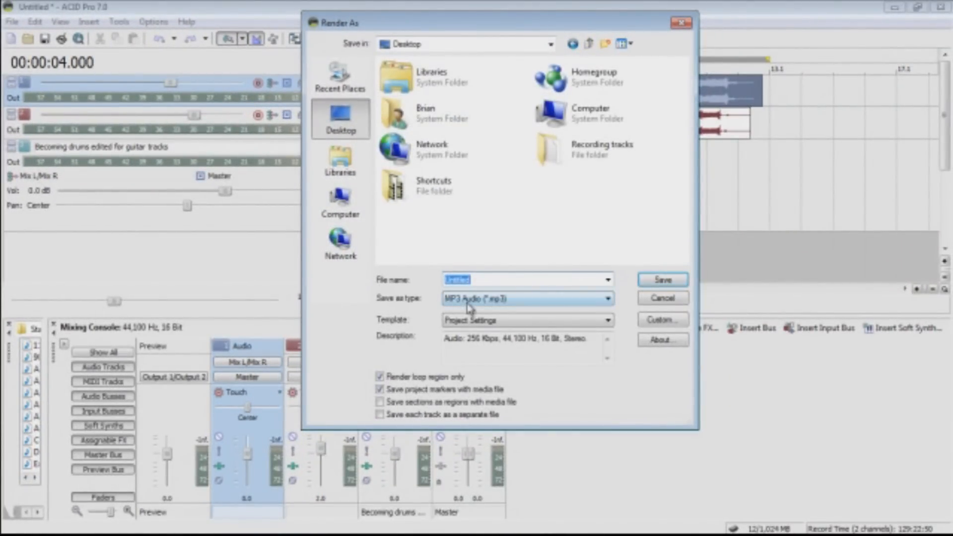
type("test")
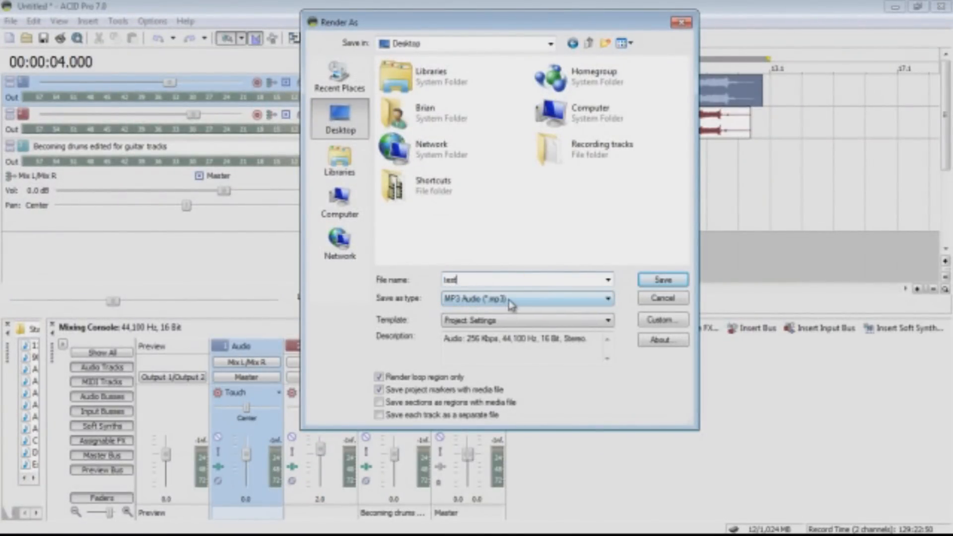
left_click(511, 299)
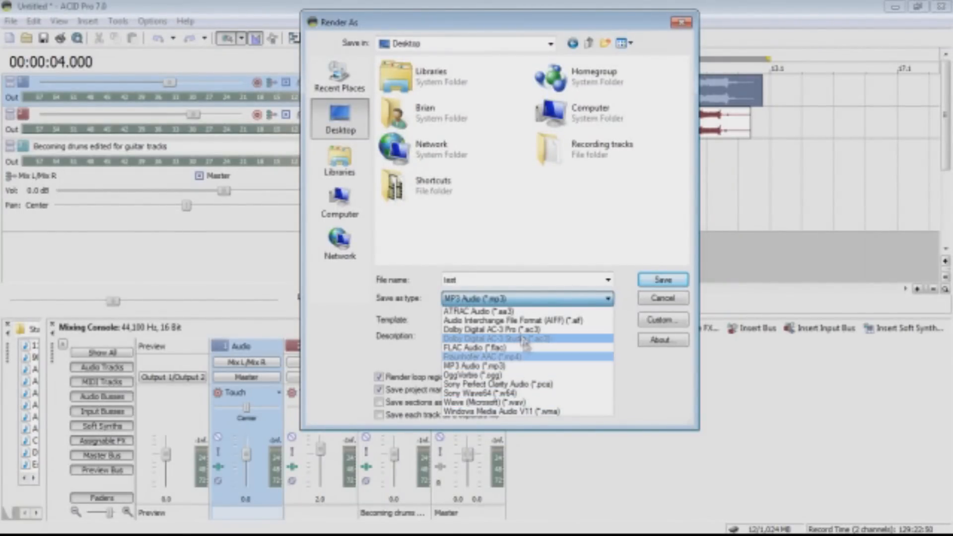
left_click(528, 366)
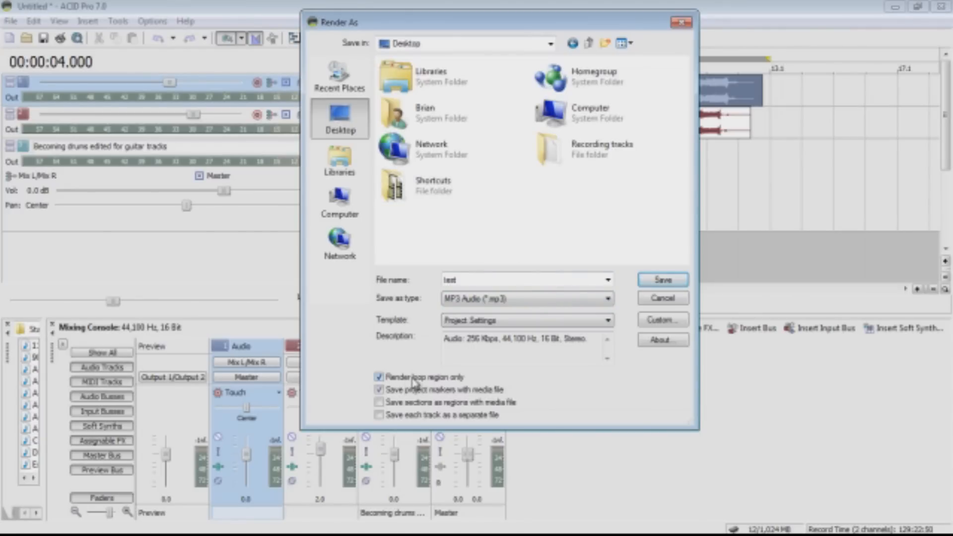
left_click(379, 379)
left_click(662, 283)
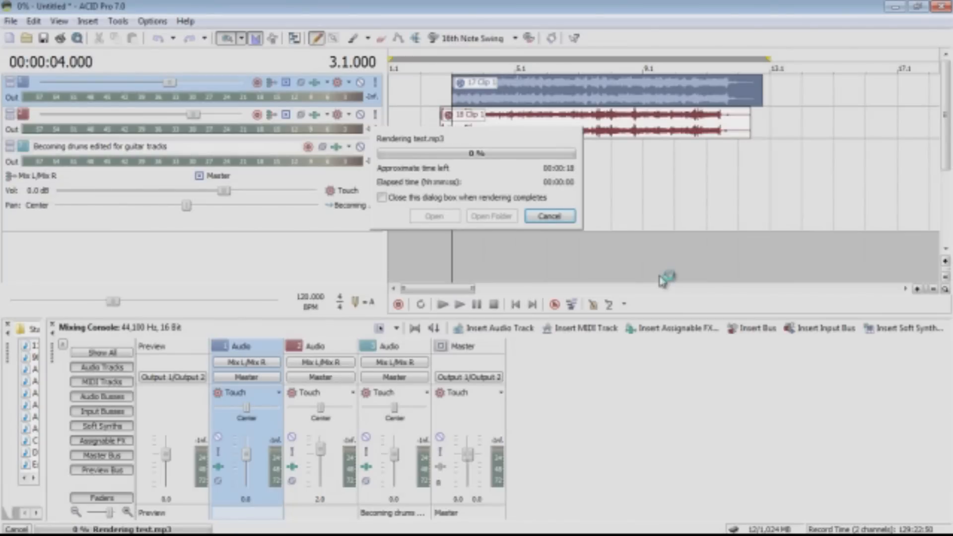